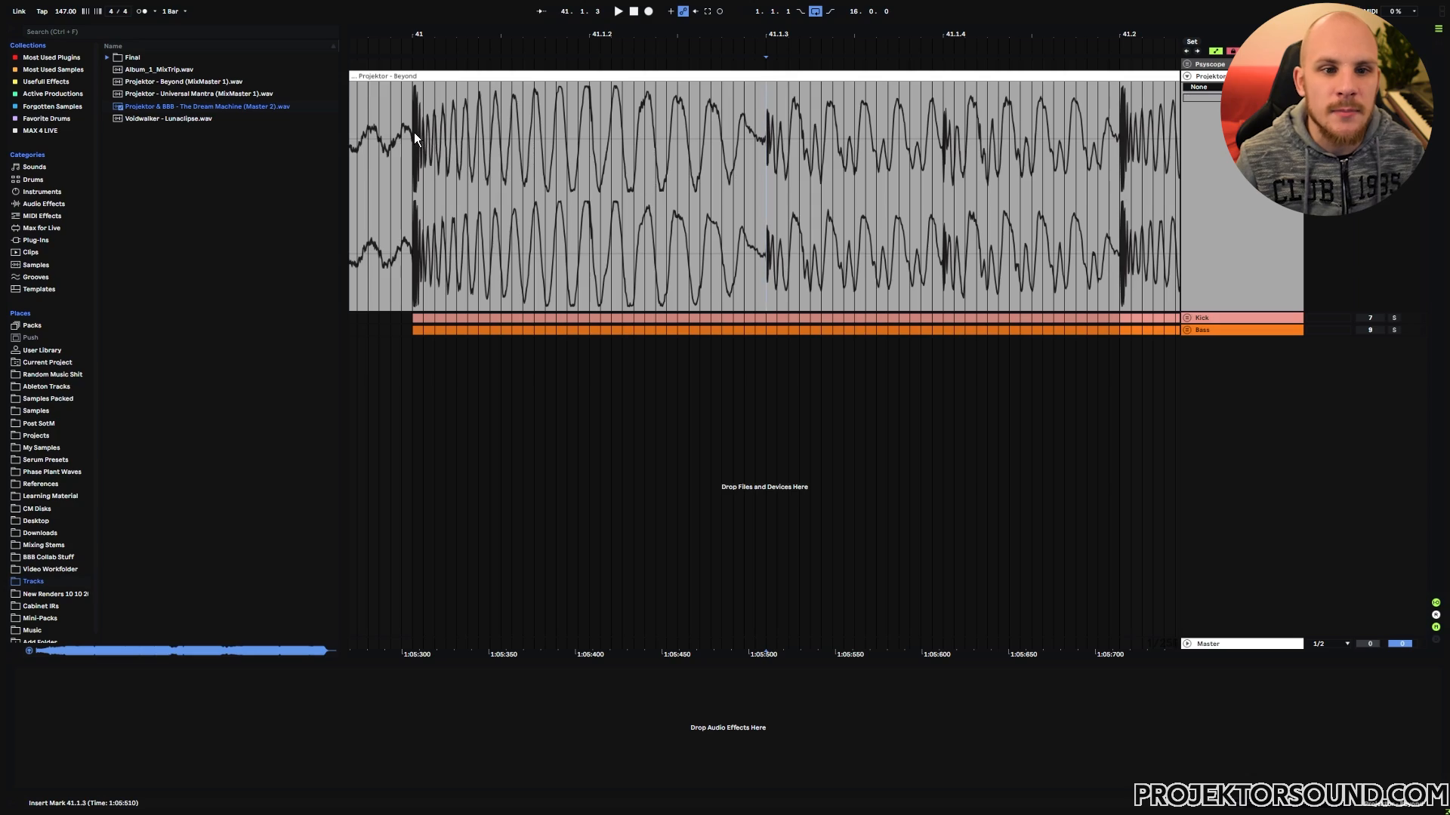
Step: Examine the kick's attack at bar 41 in the Projektor - Beyond waveform, comparing its start point with the grid
left_click(764, 148)
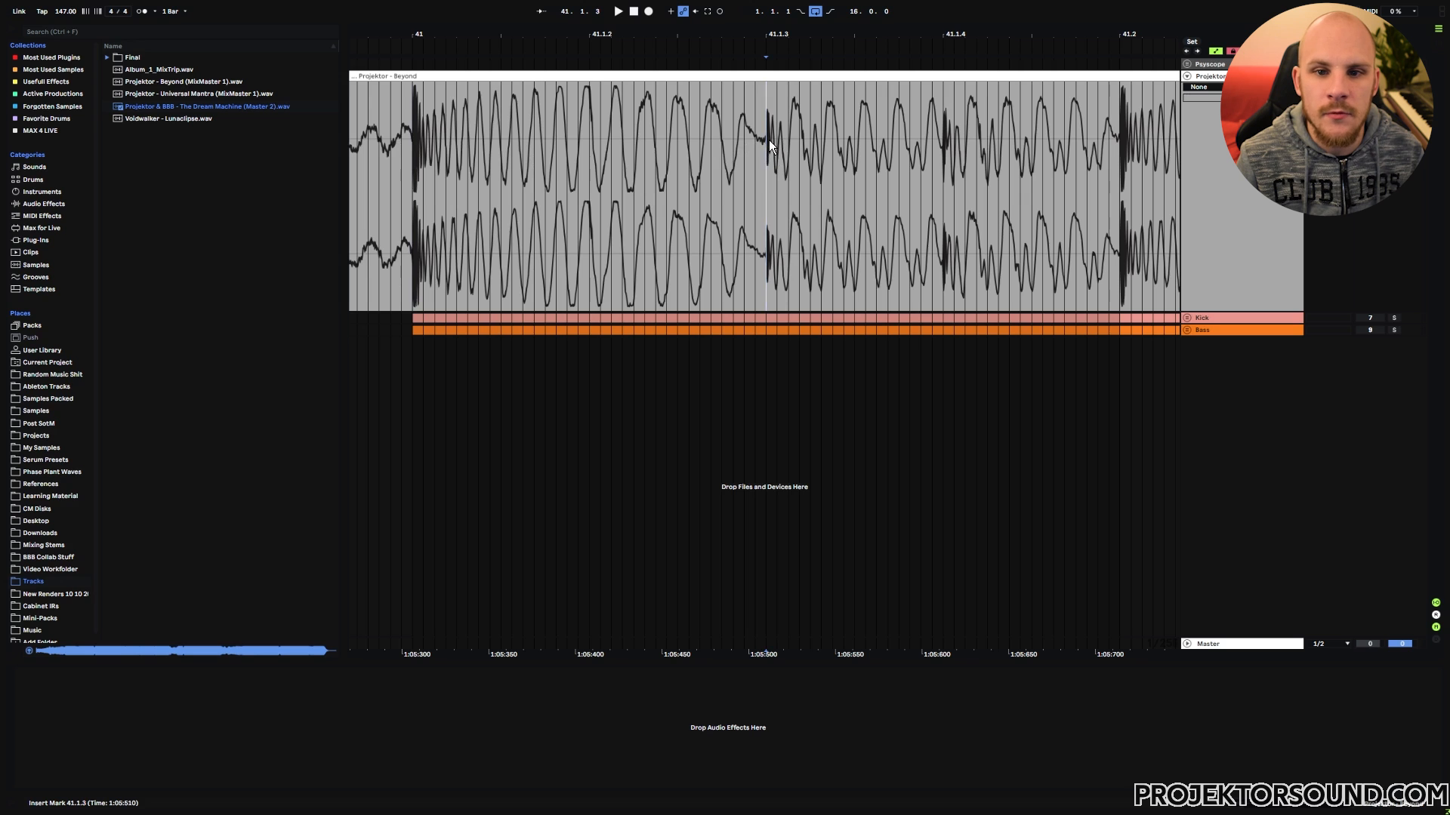
left_click_drag(417, 36, 619, 145)
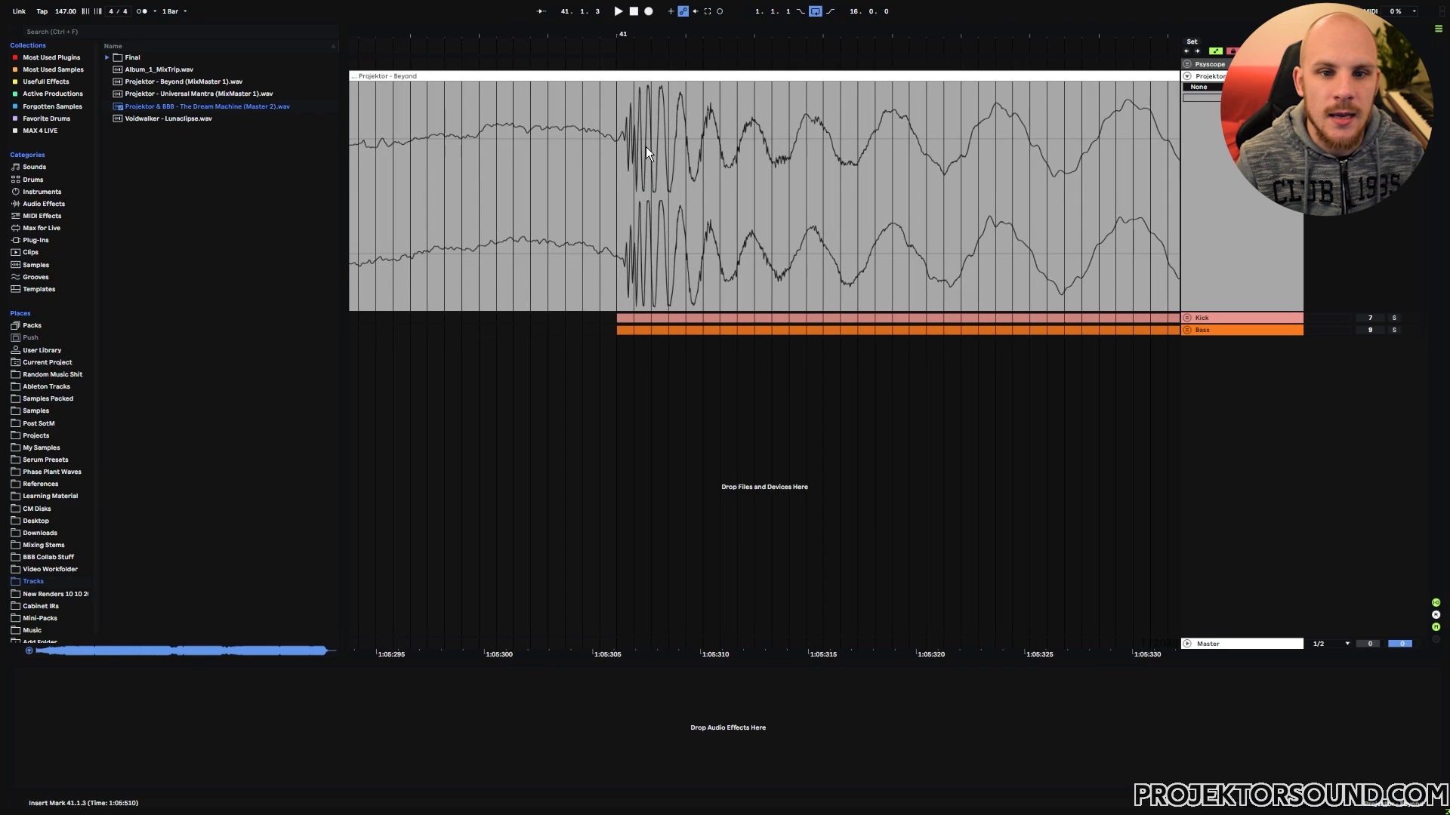
left_click_drag(461, 132, 615, 142)
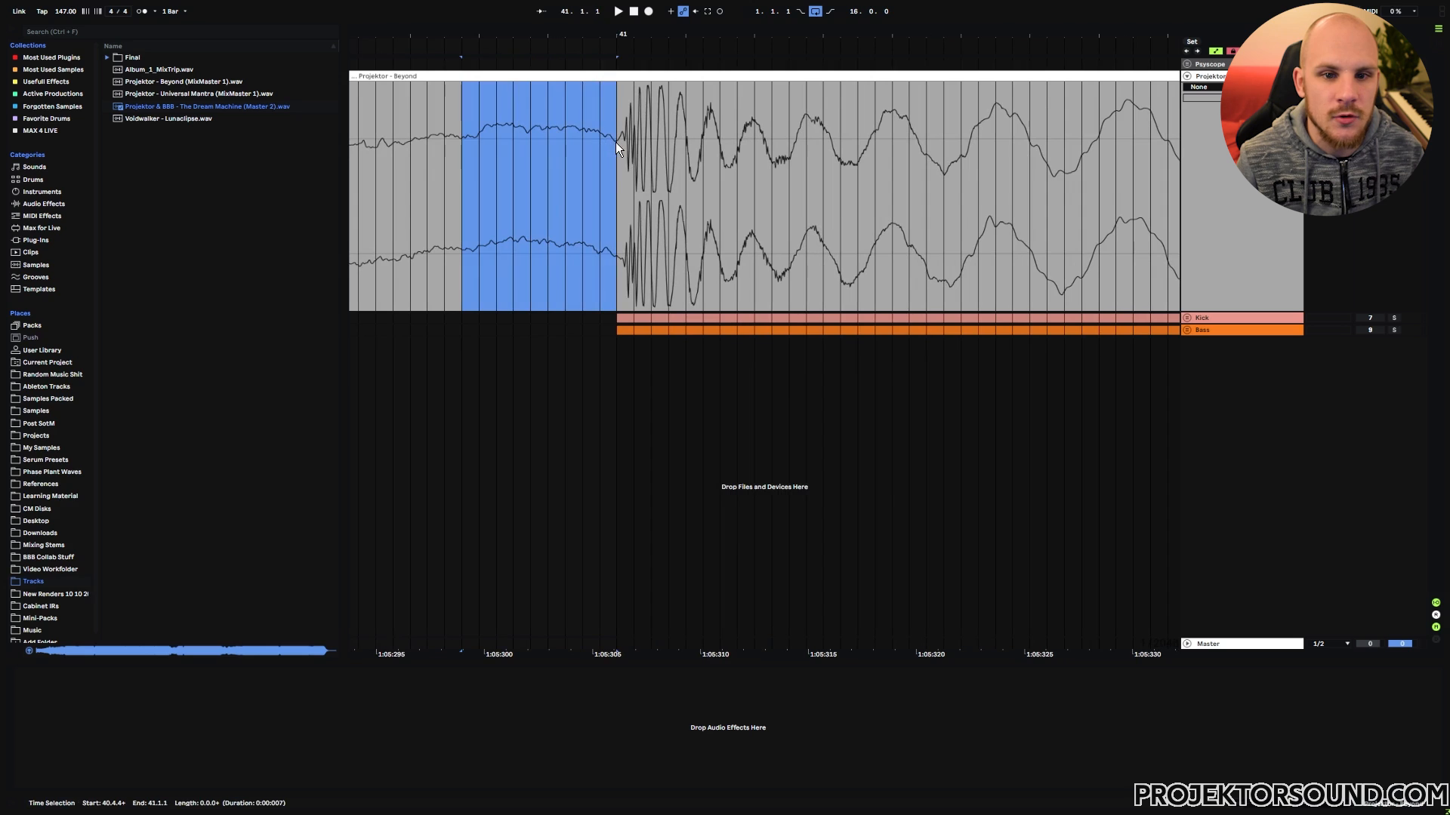
left_click(614, 142)
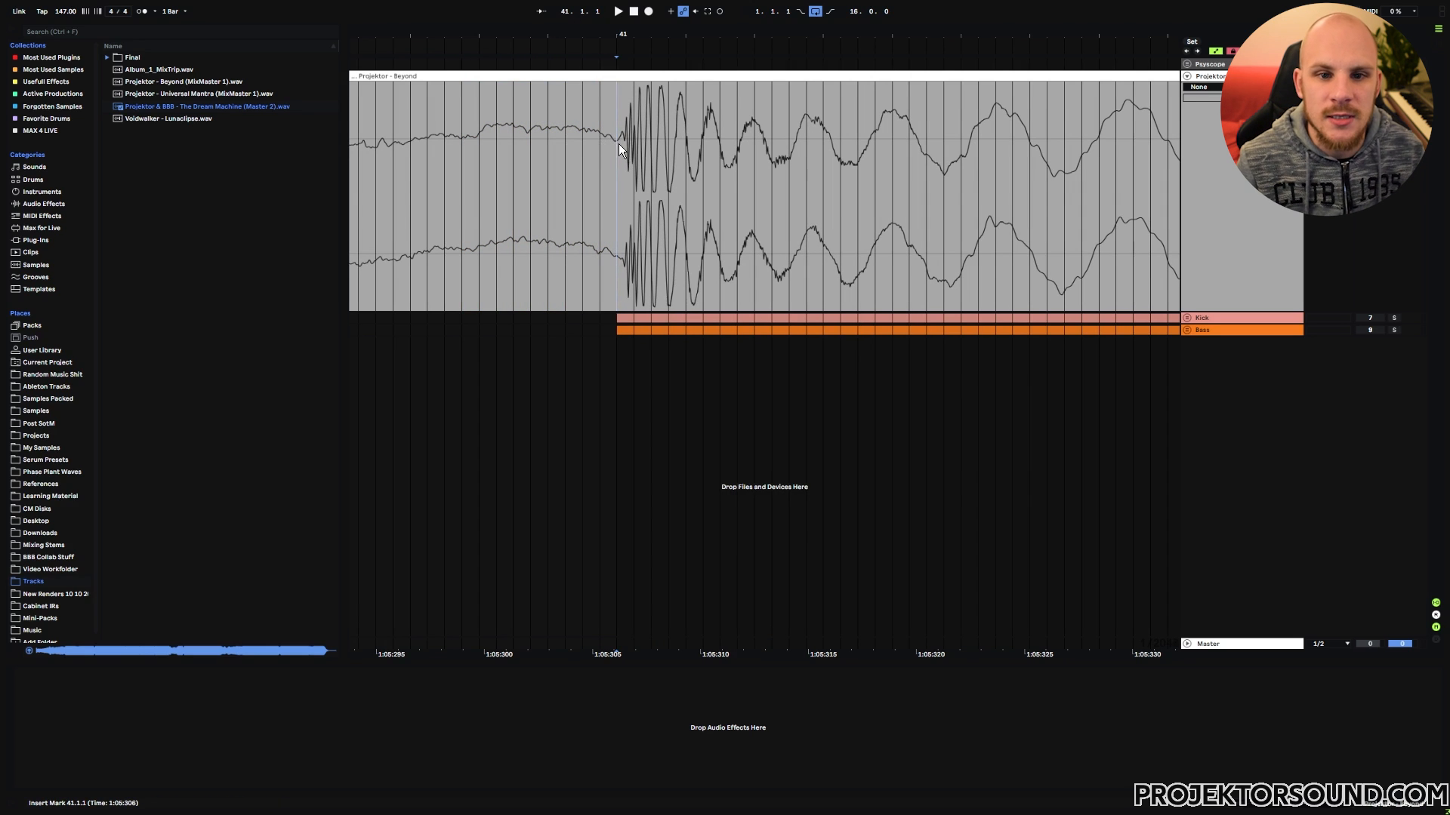
left_click_drag(624, 33, 404, 28)
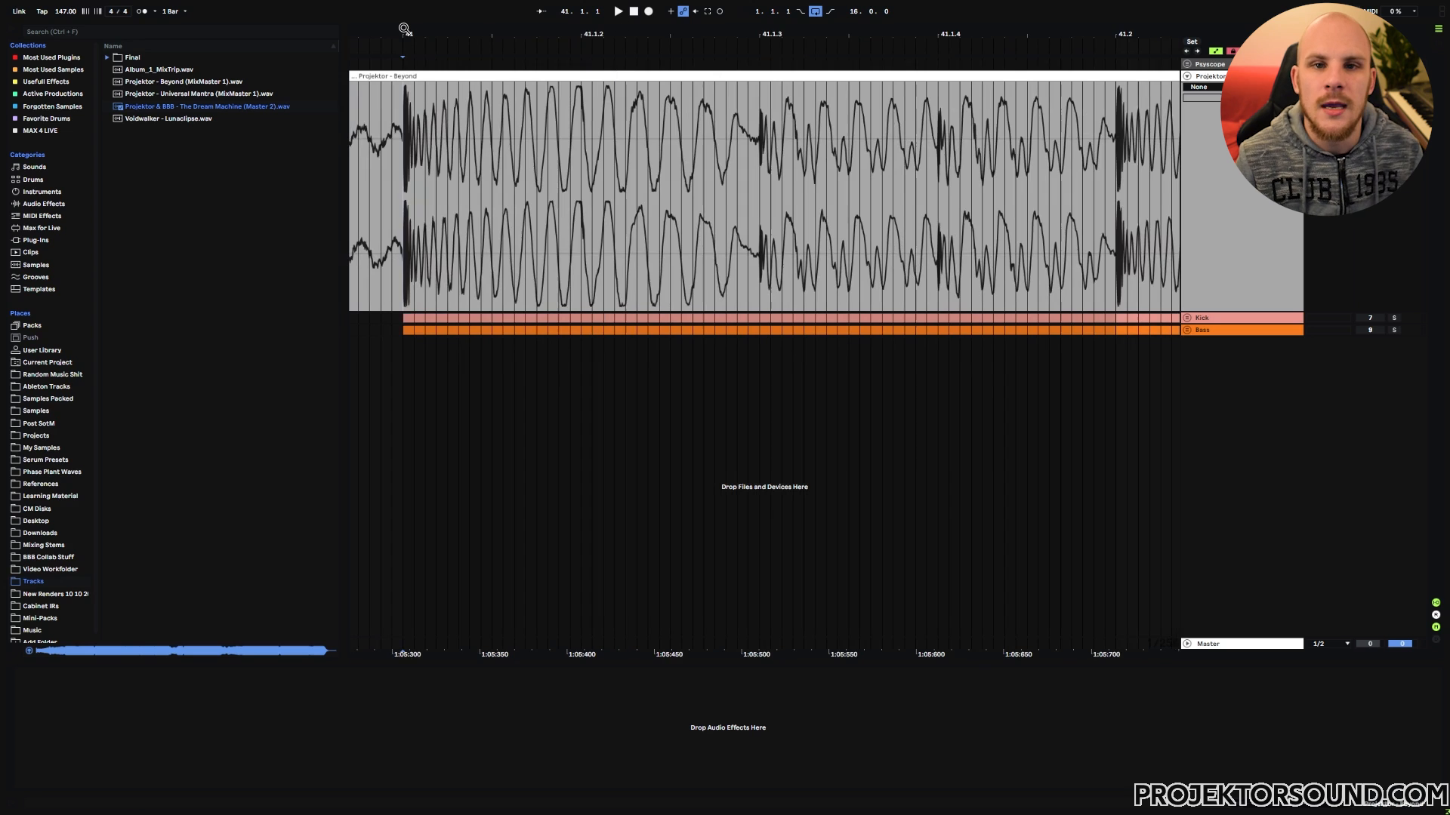
left_click(401, 124)
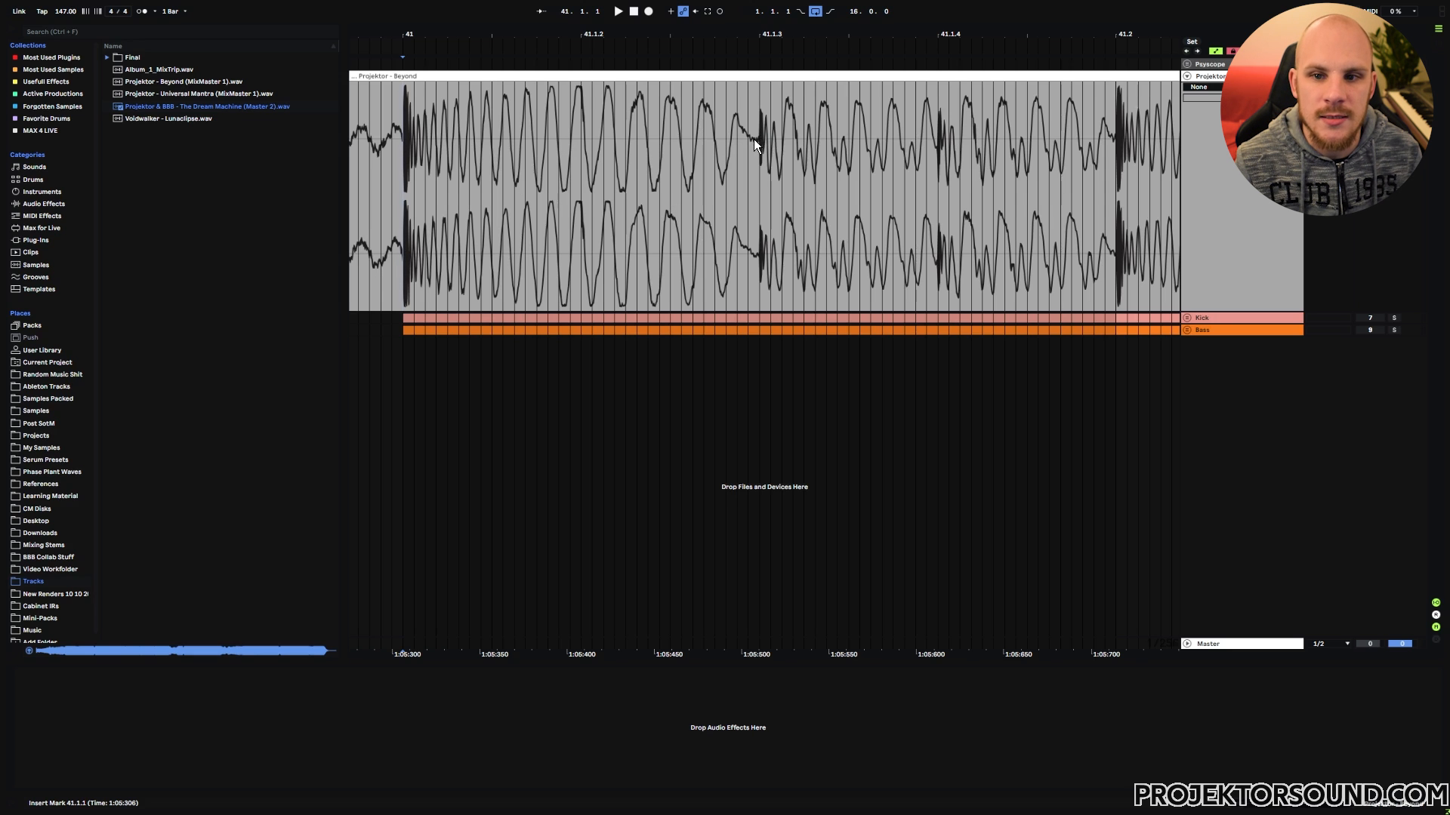
Step: Inspect the bass note's start at 41.1.4 and mark the note spanning 41.1.3 to 41.1.4 in the reference waveform
left_click_drag(945, 34, 866, 78)
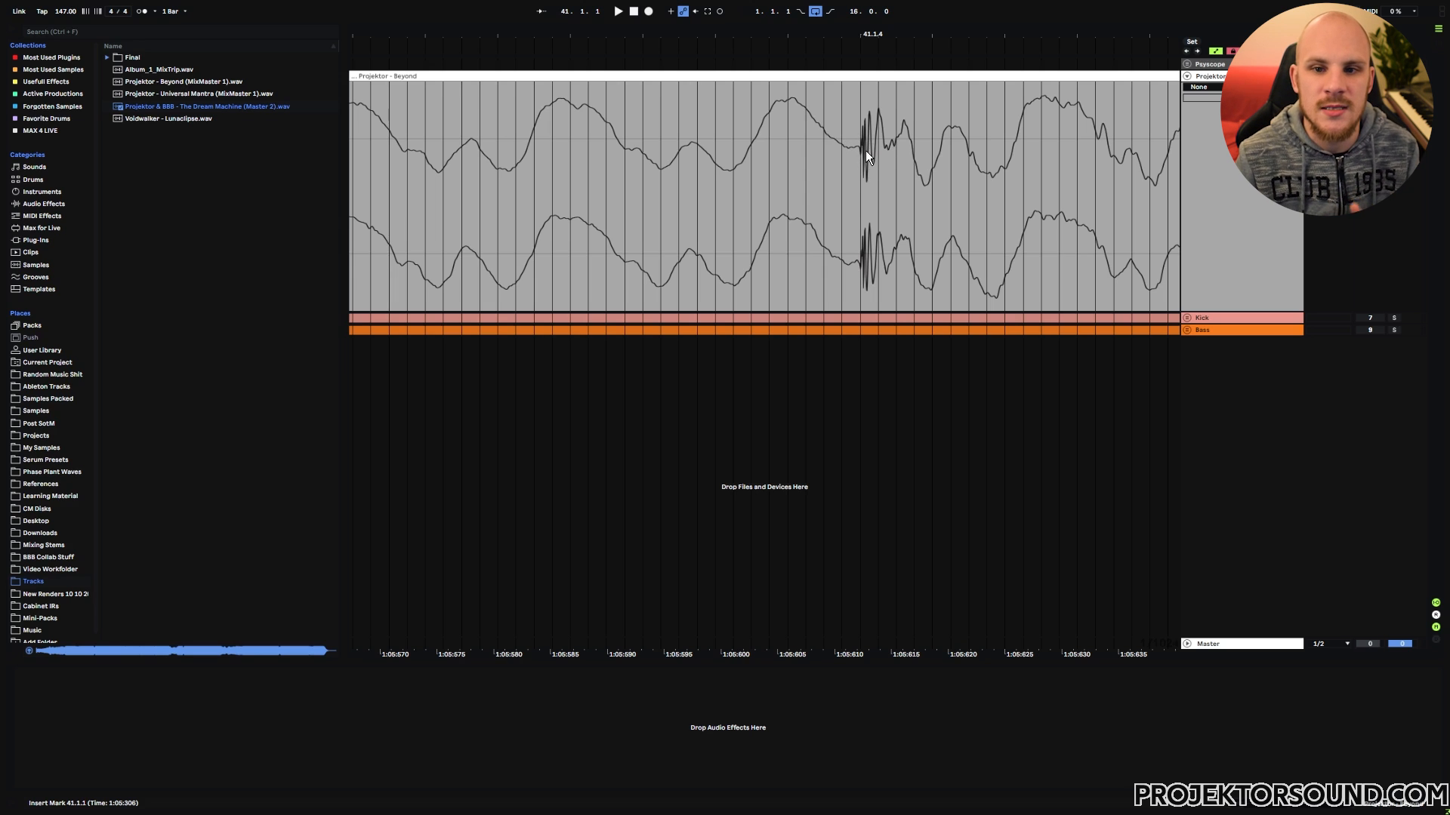
left_click_drag(851, 38, 816, 34)
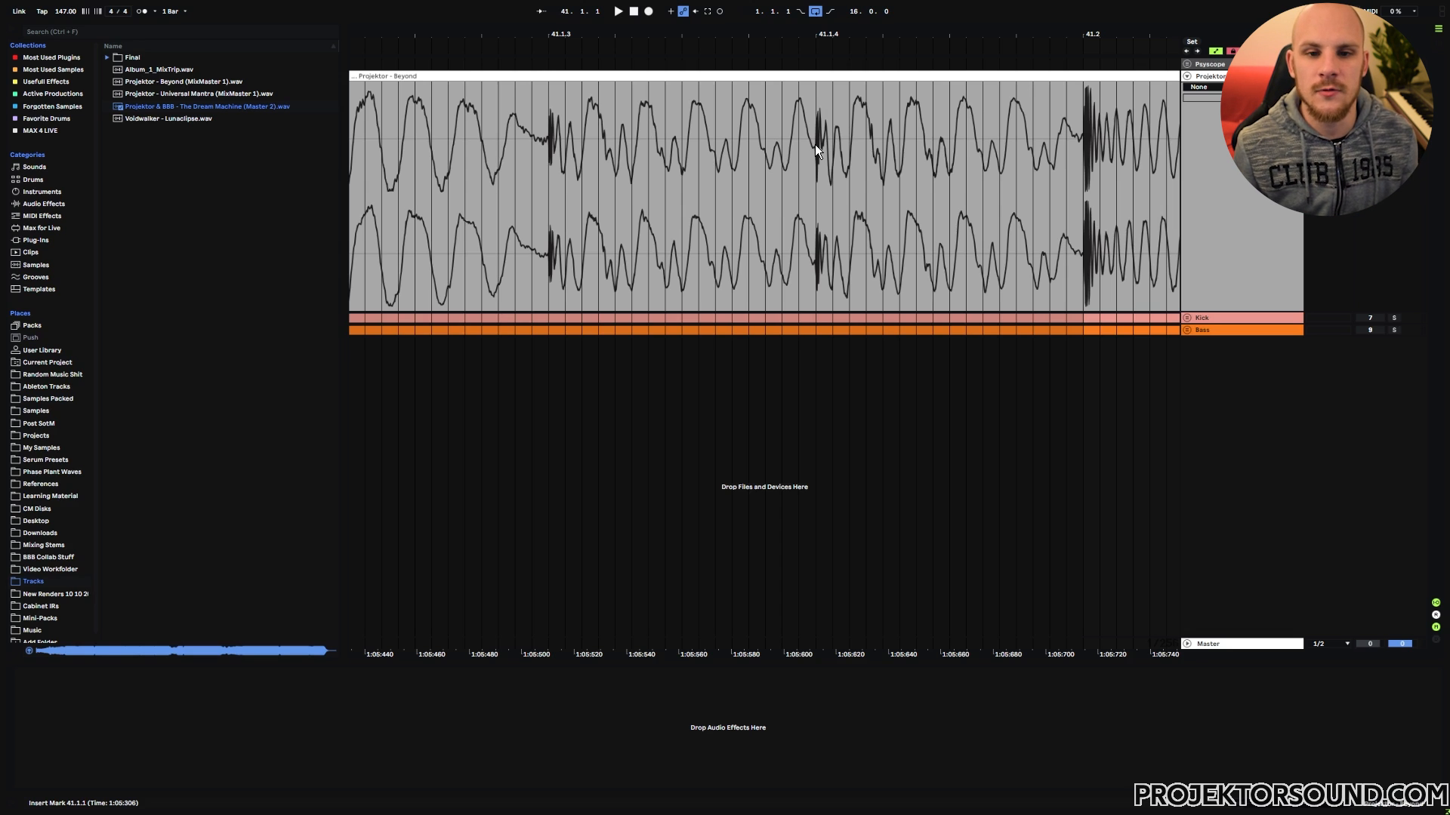
left_click_drag(813, 143, 550, 184)
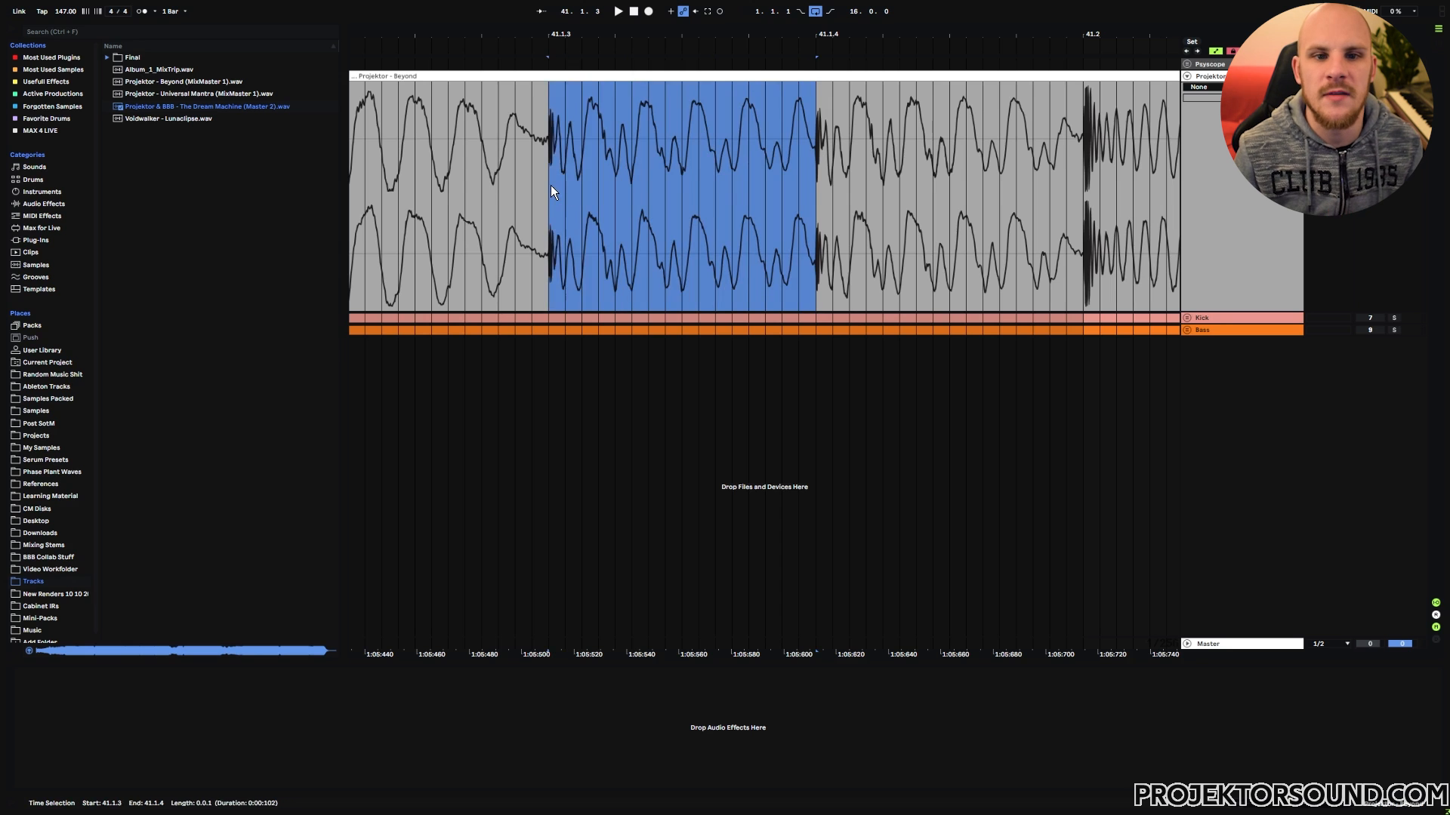
left_click(551, 186)
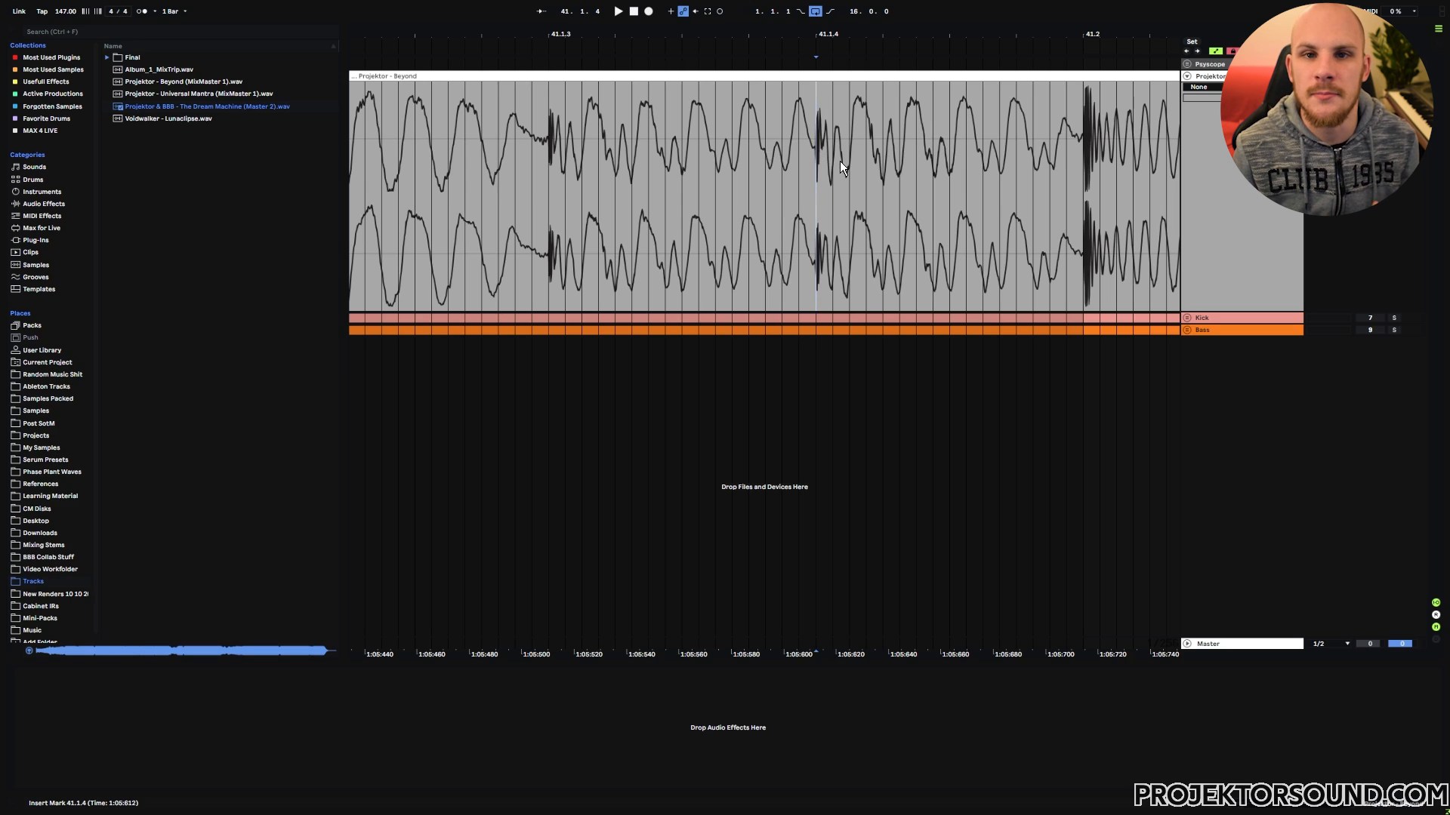
Step: Compare the bass portion from 41.1.3 to 41.2 with the kick portion preceding it in the reference waveform
key("minus")
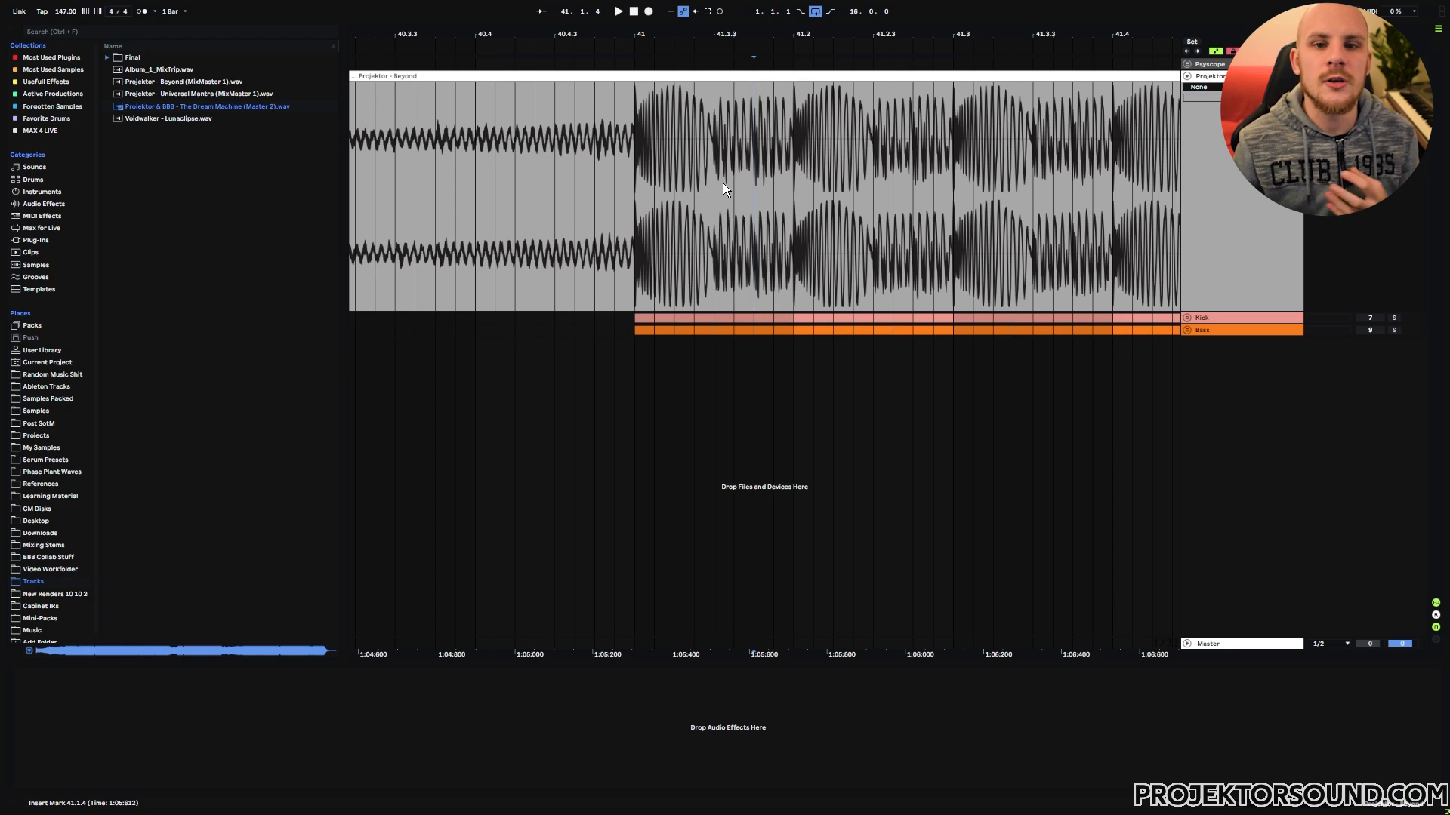
left_click_drag(714, 142, 791, 148)
left_click(763, 186)
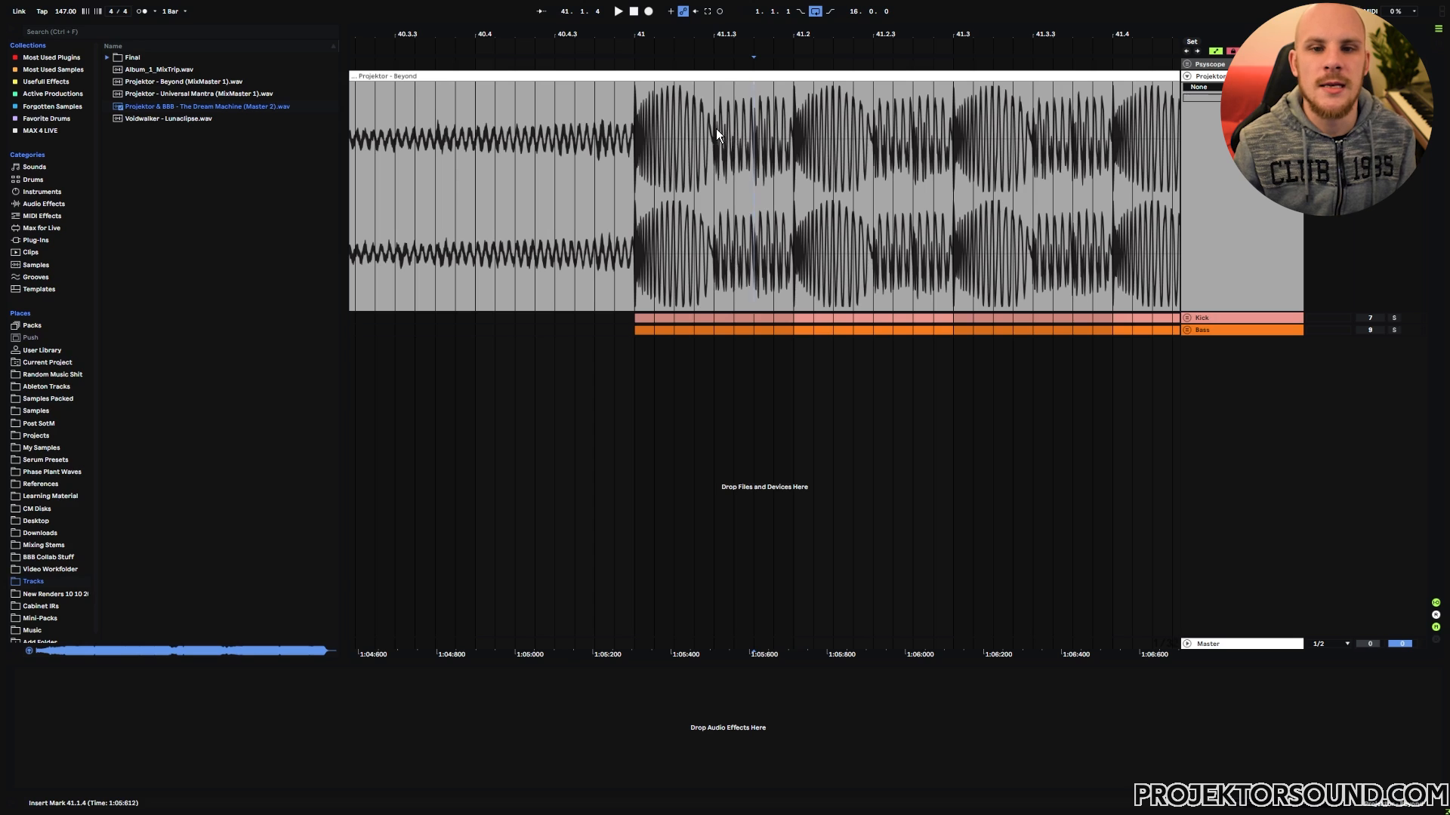
mouse_move(718, 116)
left_mouse_down()
mouse_move(792, 132)
mouse_move(663, 137)
left_mouse_up()
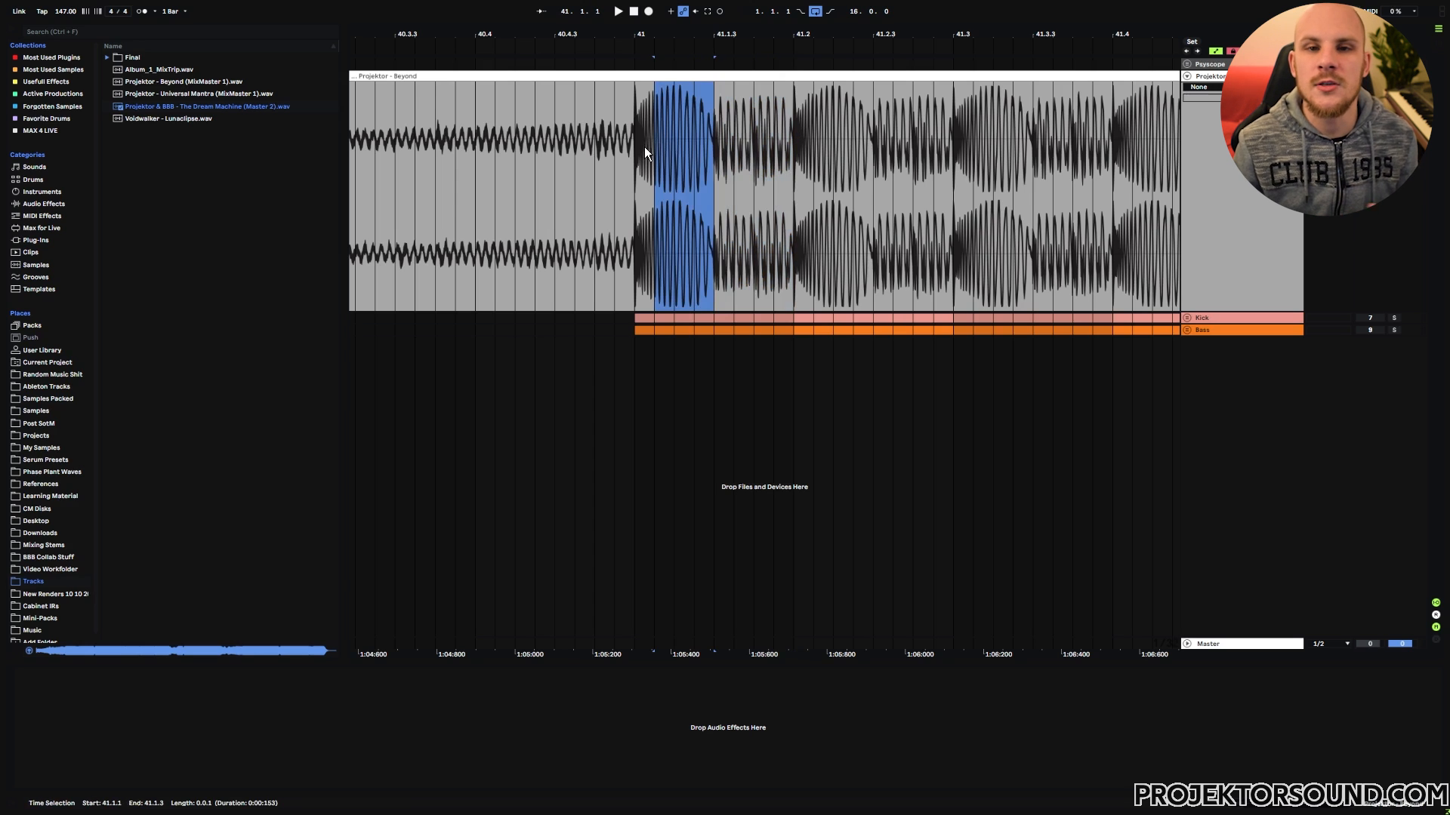
left_click(646, 154)
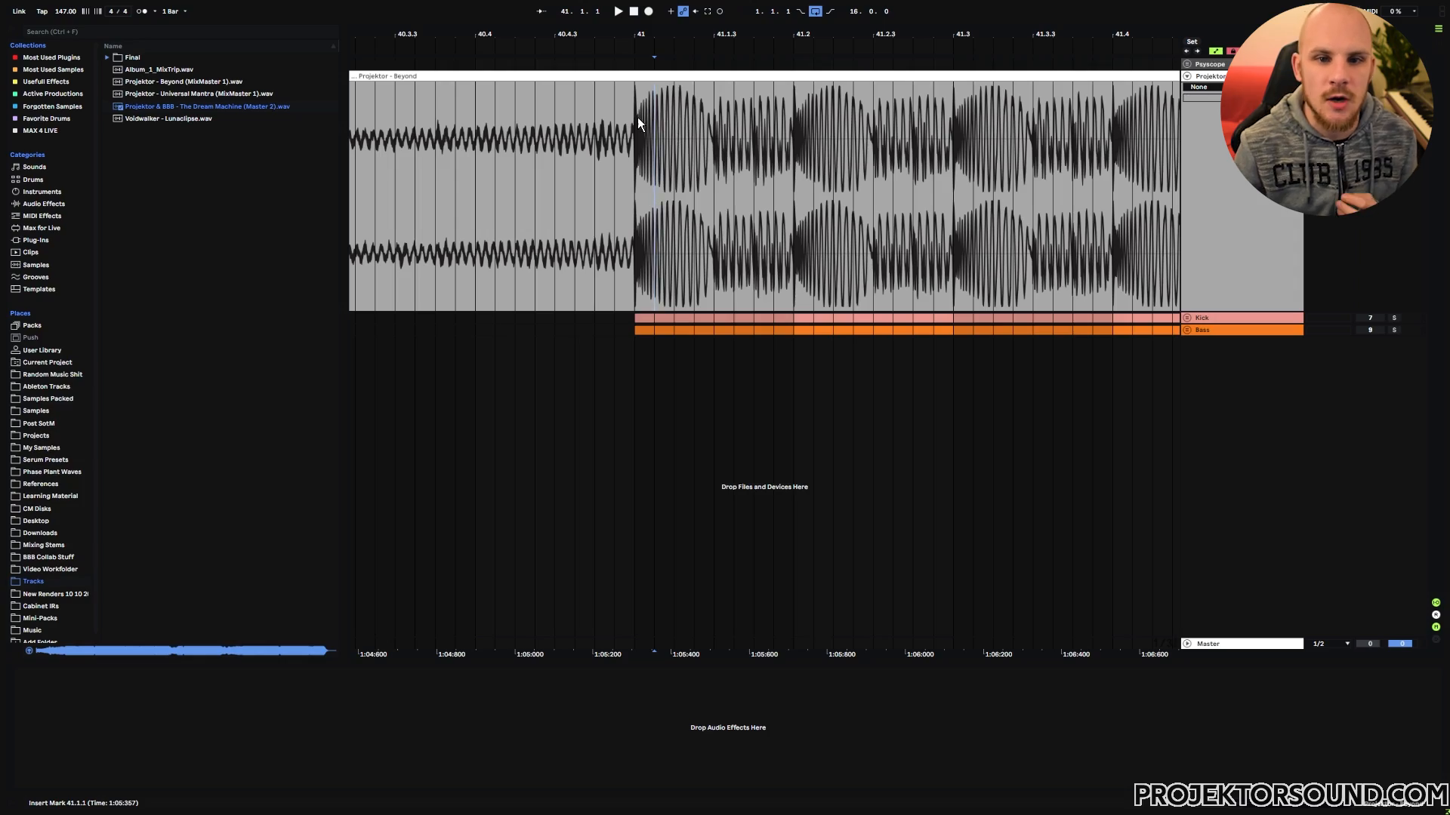
Step: Highlight the whole first kick-and-bass beat of bar 41 in the reference waveform
left_click_drag(636, 116, 796, 128)
left_click(778, 138)
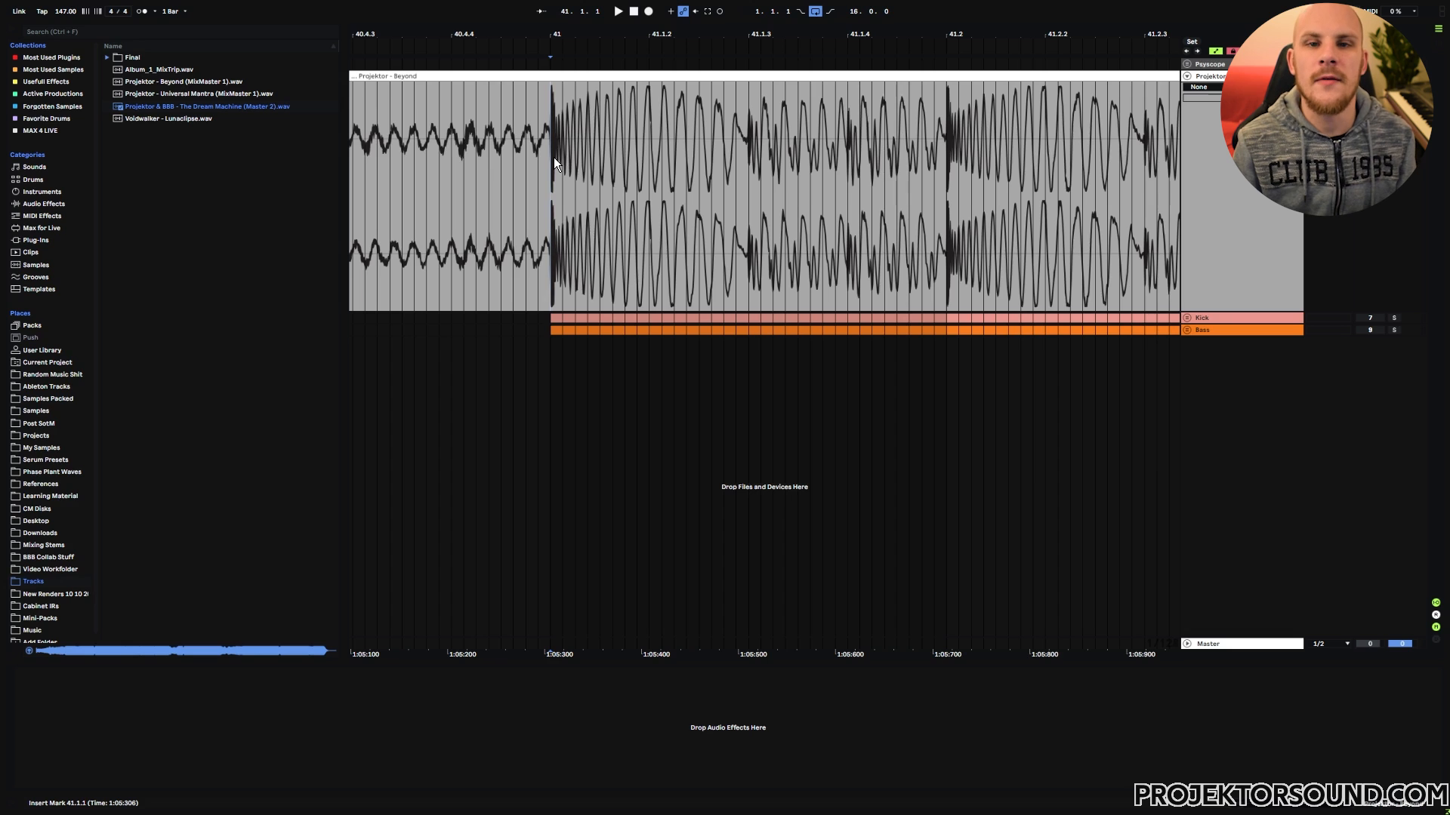
left_click_drag(564, 157, 935, 172)
left_click(934, 172)
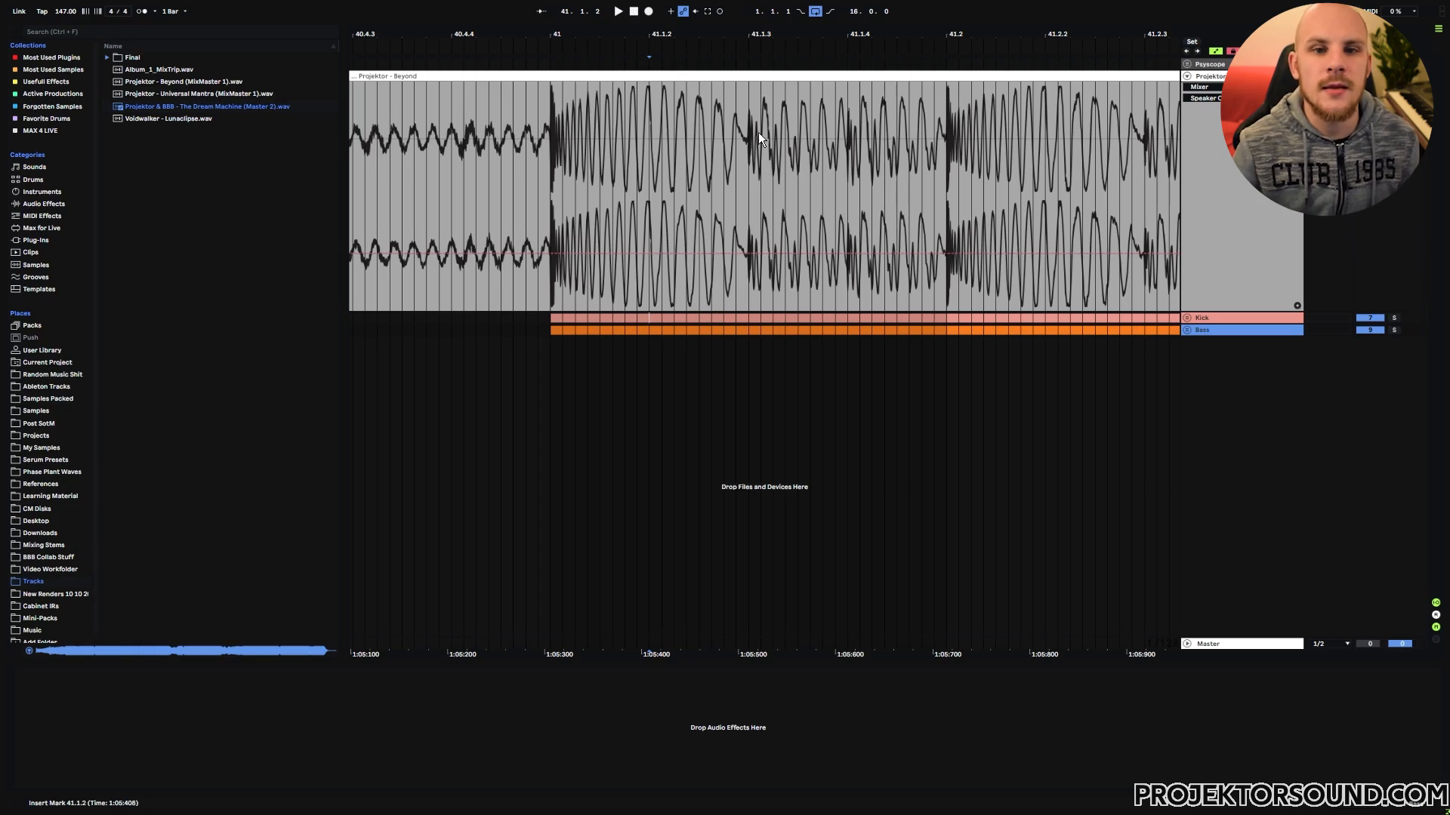
Step: Inspect the waveform closely just past 41.1.2 and select the range from 41.1.1 to 41.2.1
left_click_drag(652, 31, 687, 174)
key("minus")
key("minus")
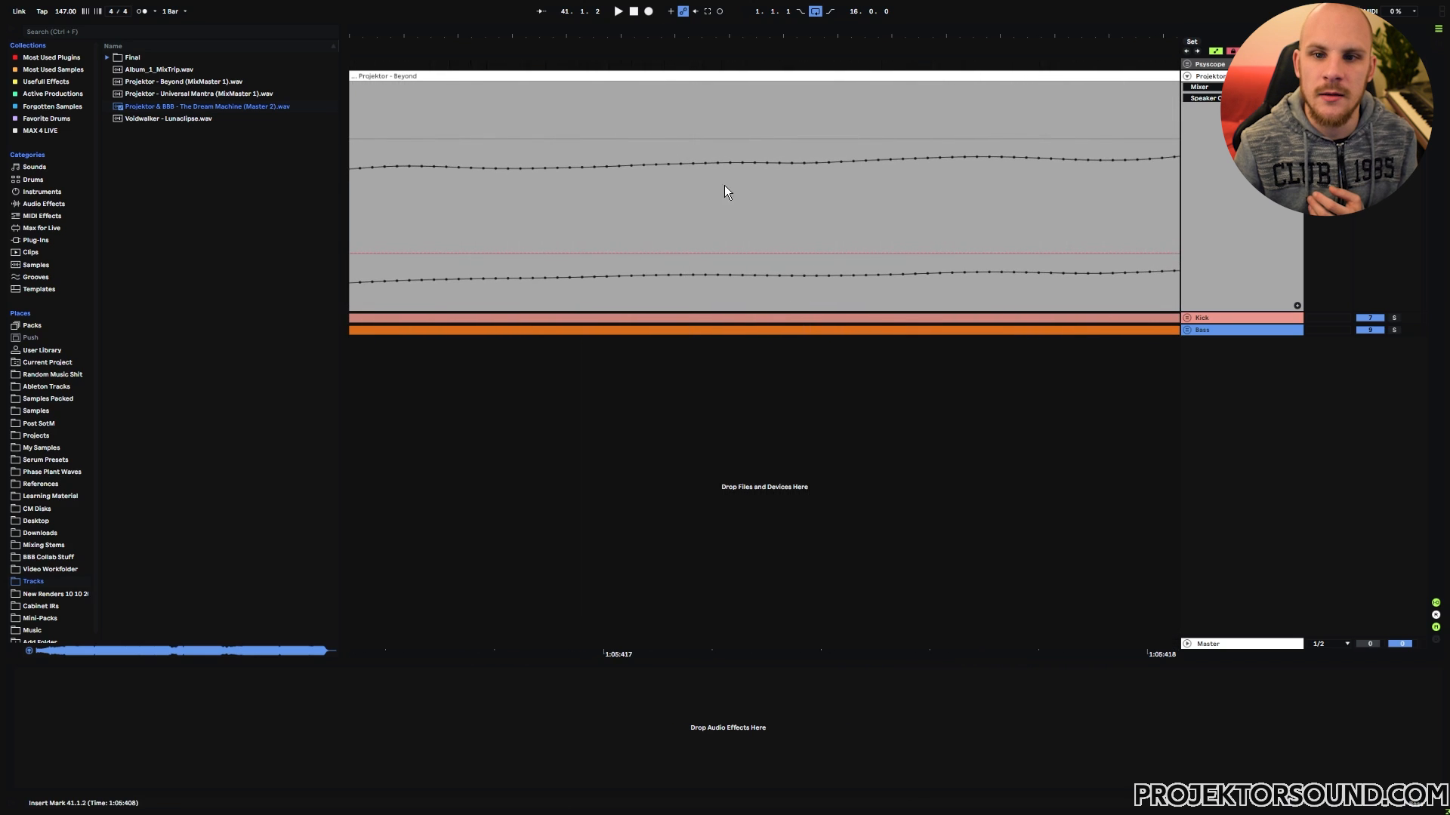
left_click_drag(706, 35, 706, 16)
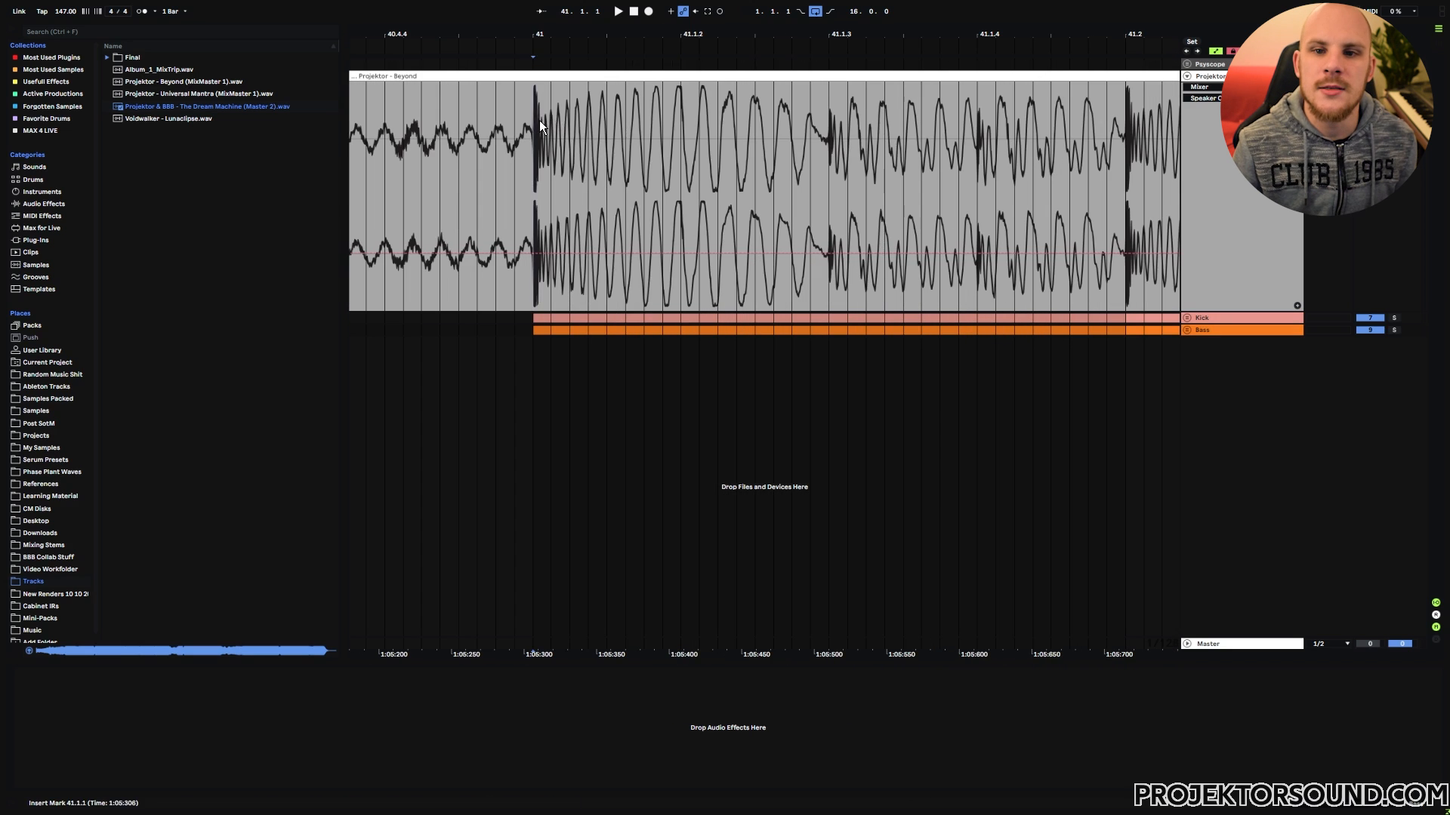
left_click_drag(539, 120, 1129, 166)
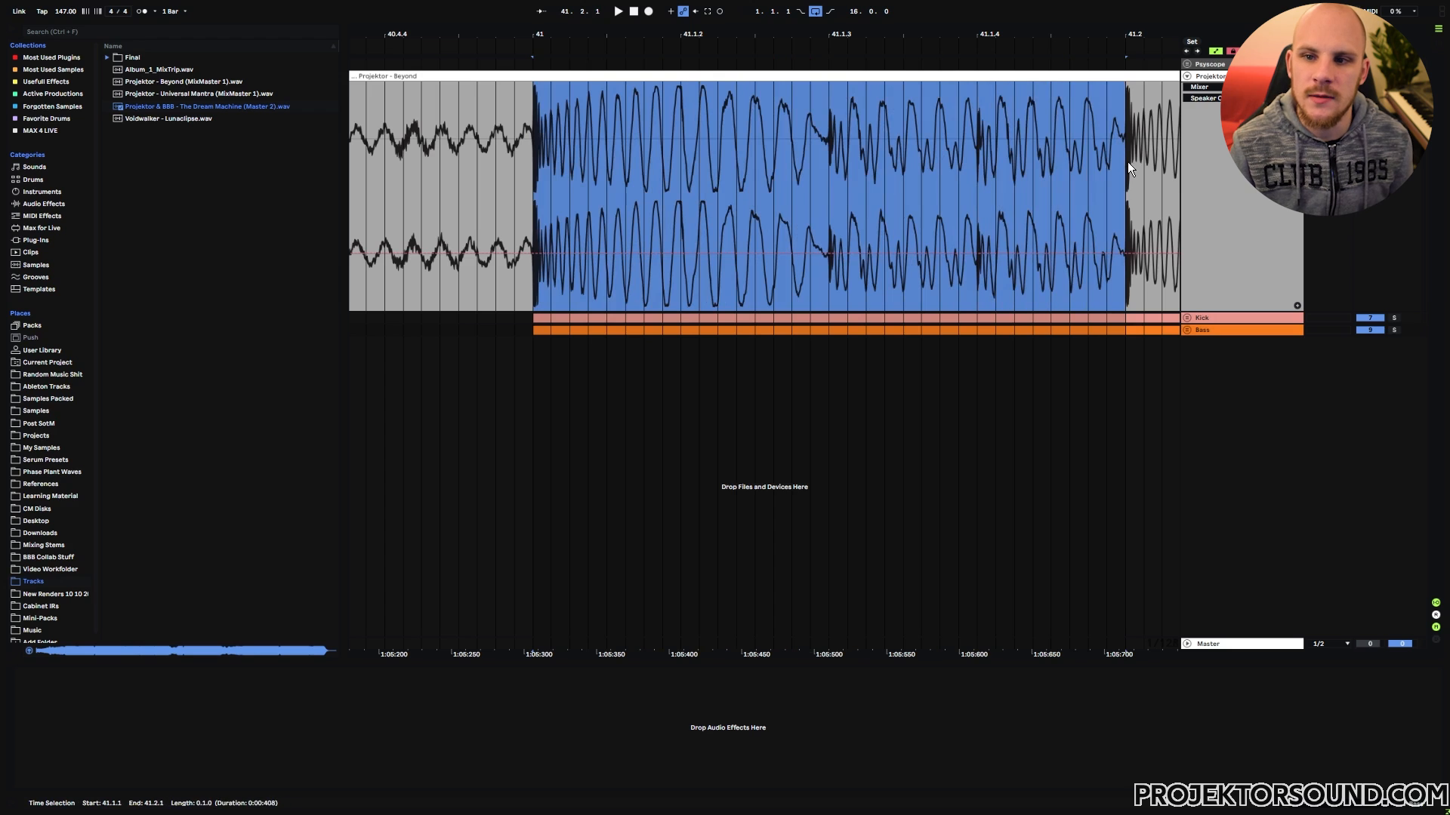
left_click(895, 132)
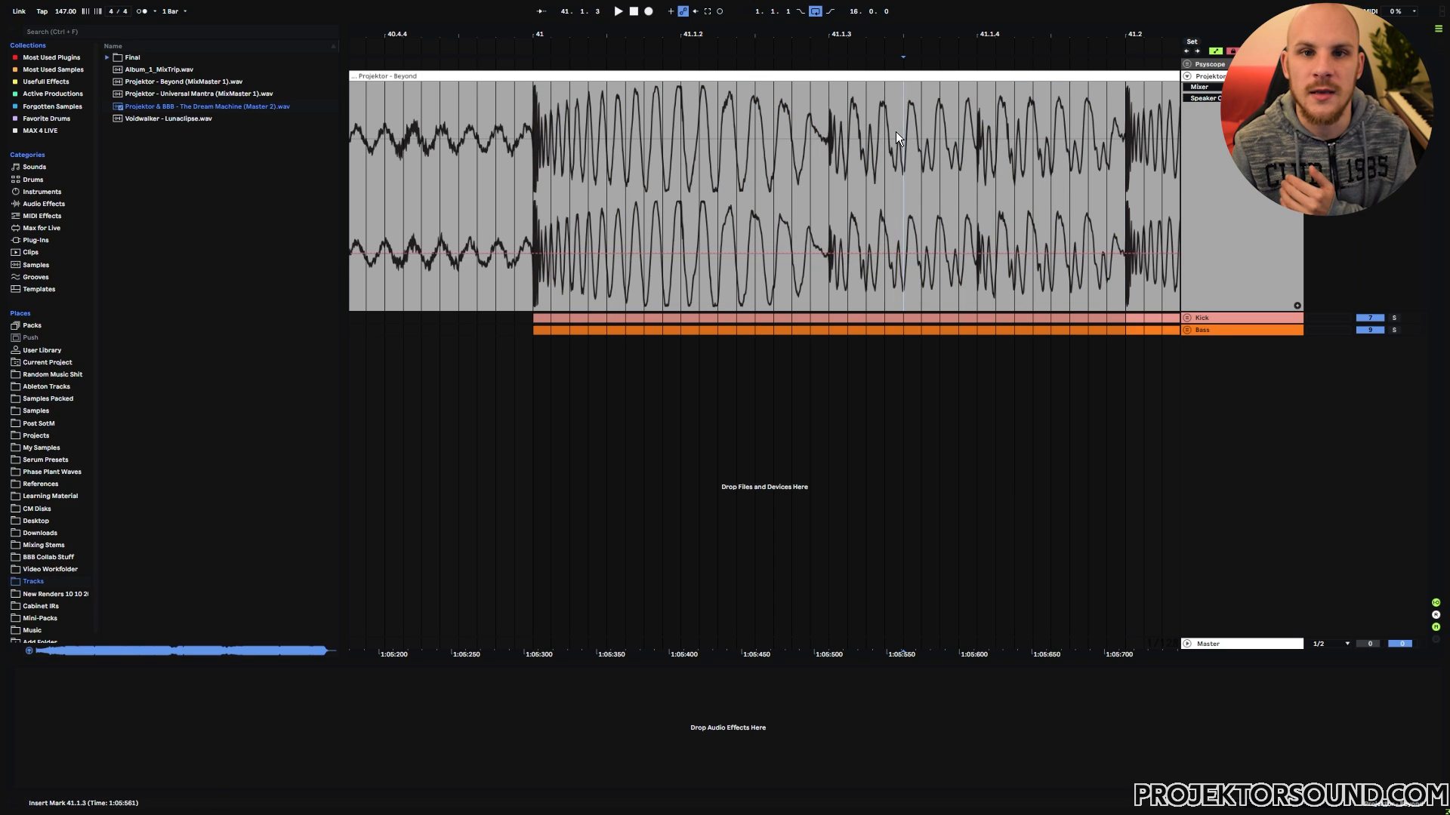
Step: Study the kick's body and tail up to 41.1.3 in the reference waveform, marking the section from 41.1.2 to 41.1.3
left_click_drag(796, 24, 797, 31)
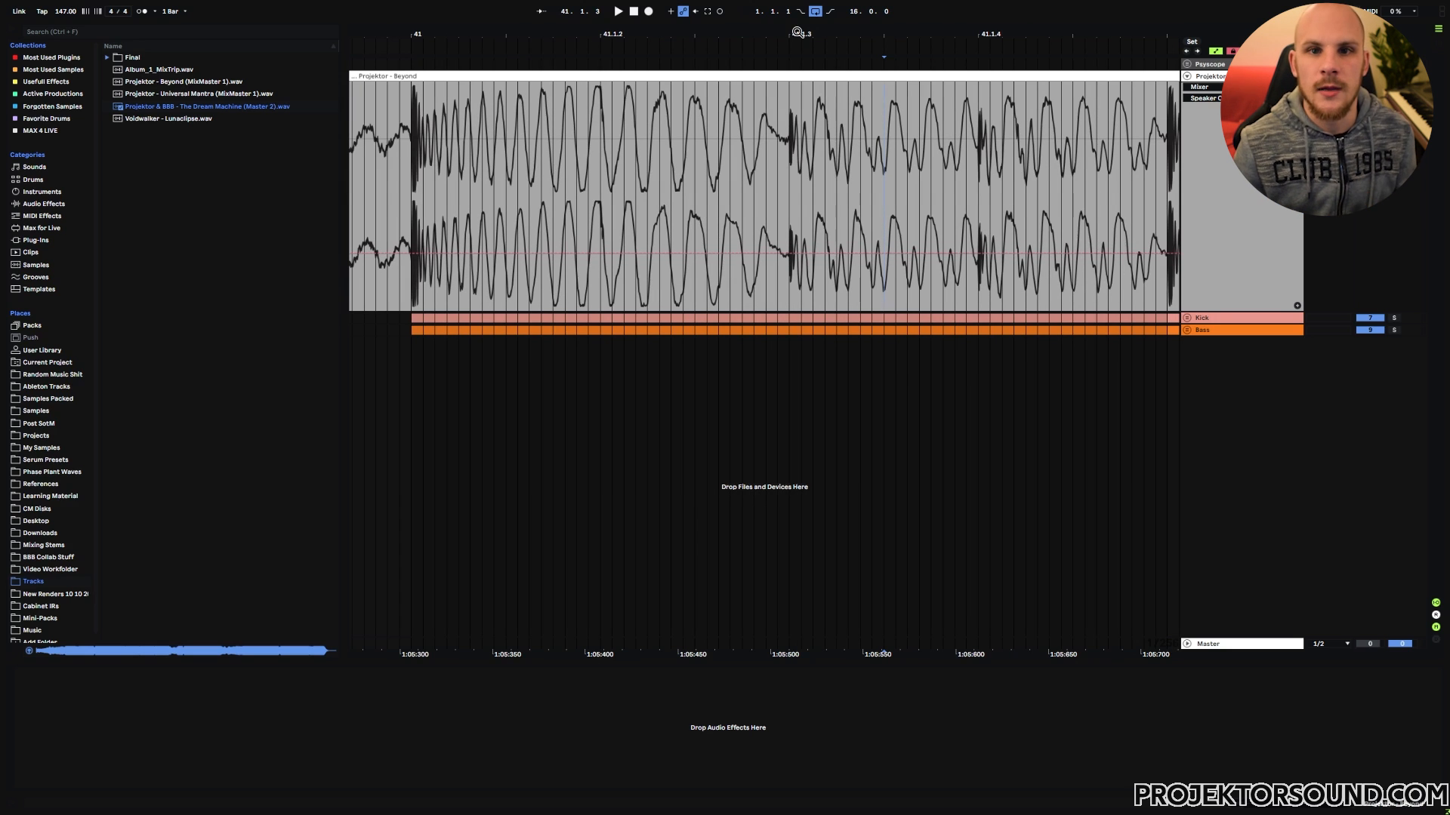
mouse_move(790, 130)
left_mouse_down()
mouse_move(604, 130)
mouse_move(786, 140)
left_mouse_up()
left_click(601, 130)
left_click(786, 143)
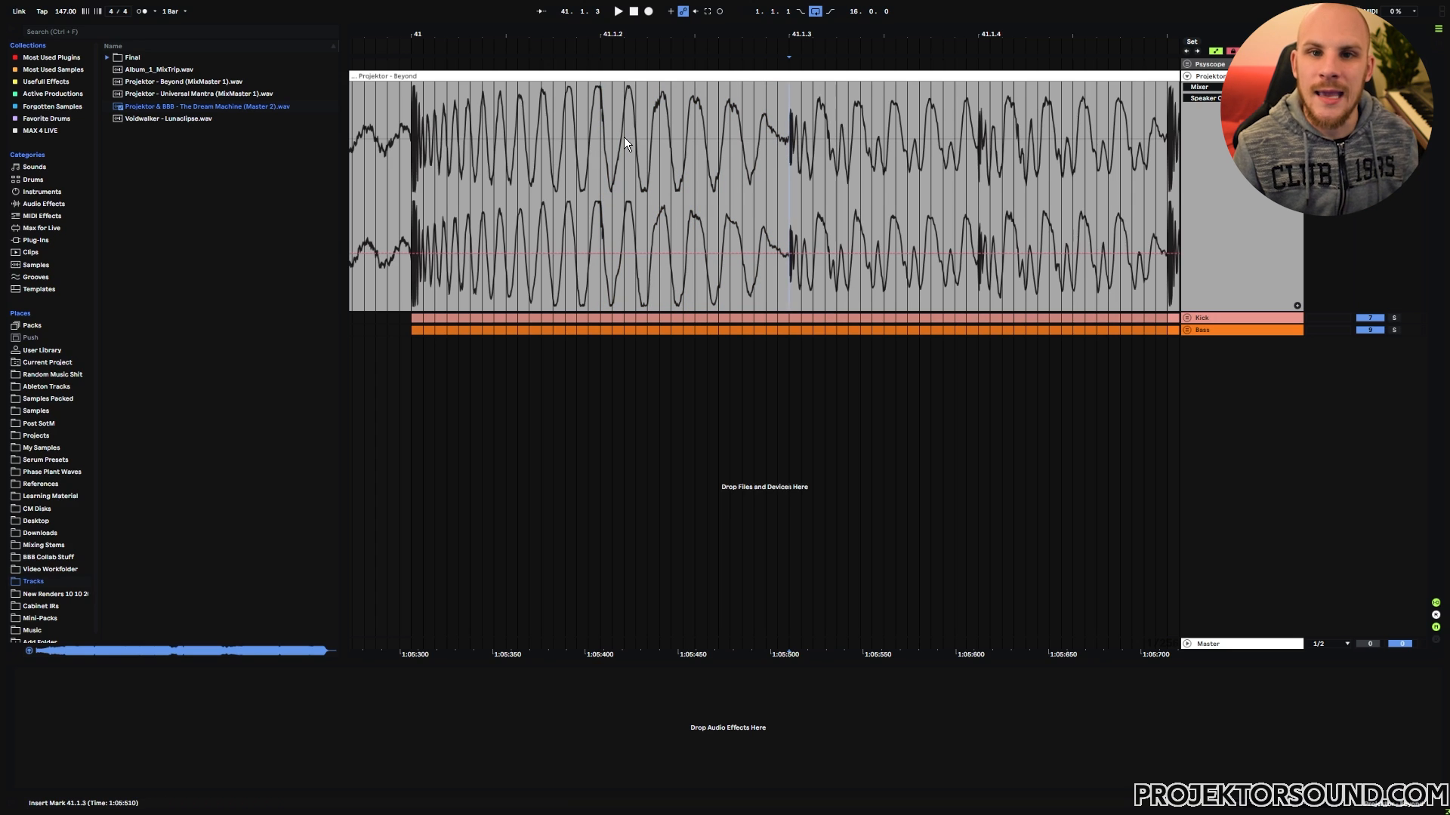
left_click_drag(496, 133, 782, 145)
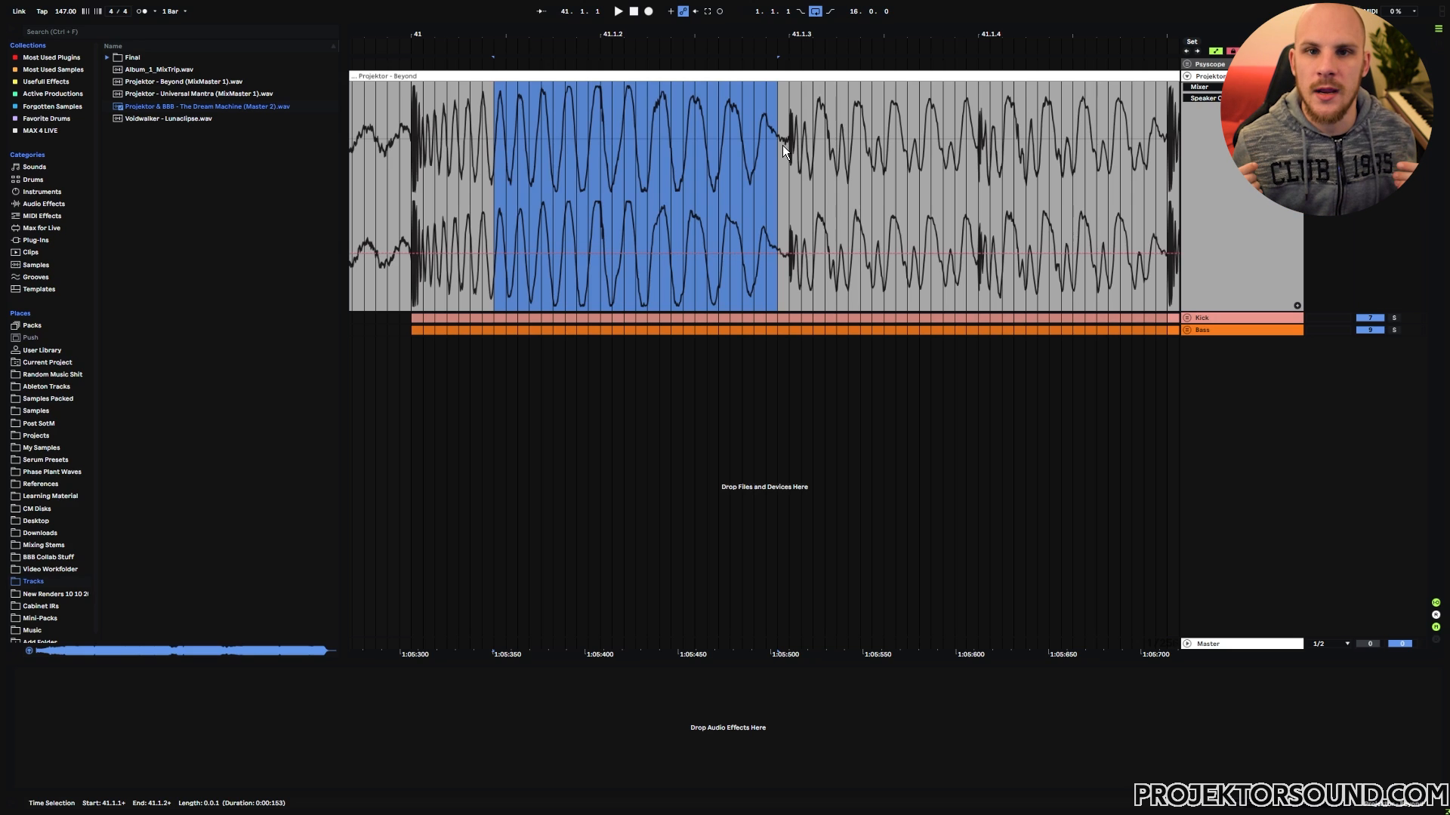
left_click_drag(420, 149, 790, 149)
left_click(612, 168)
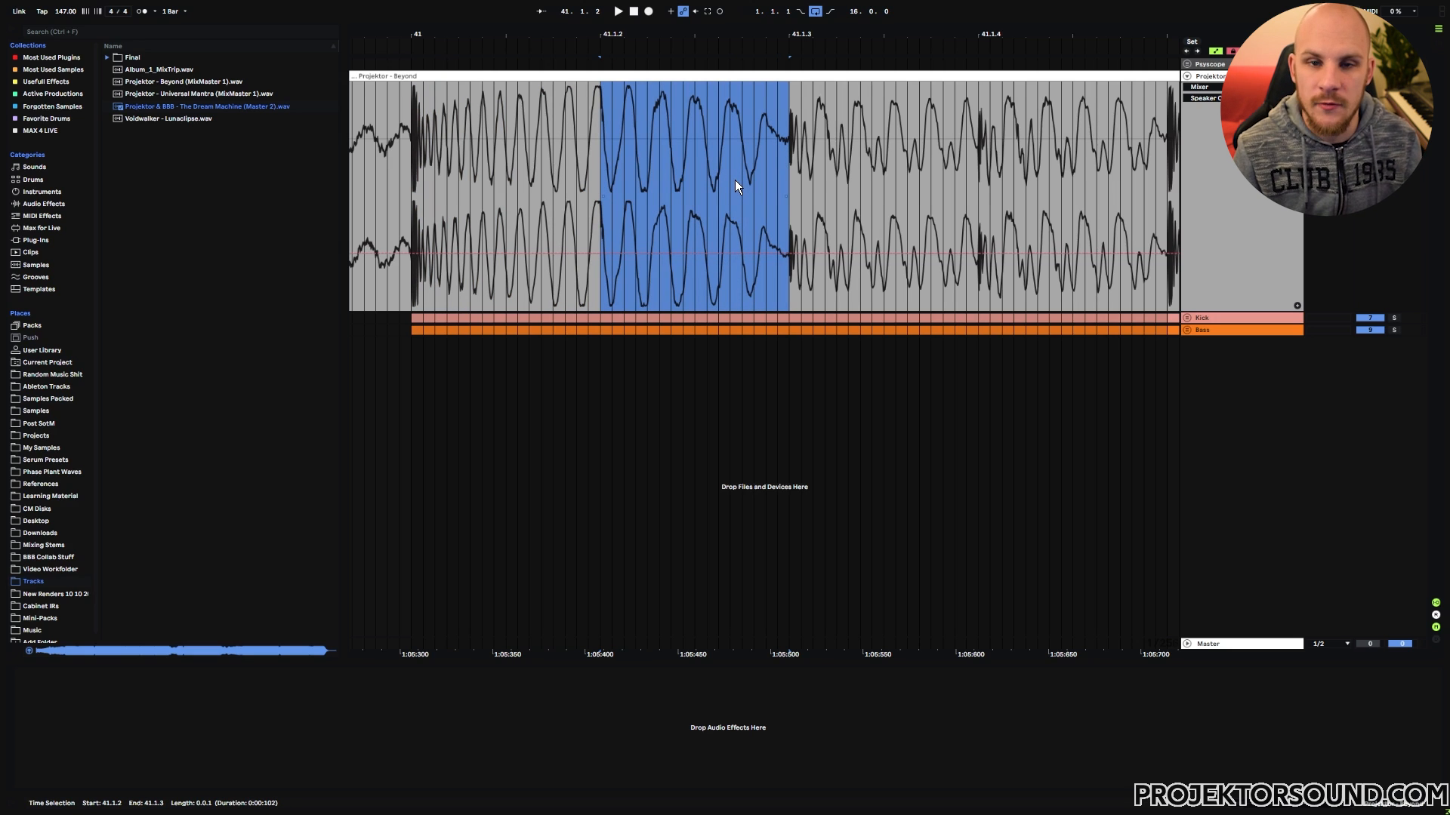
left_click(608, 173)
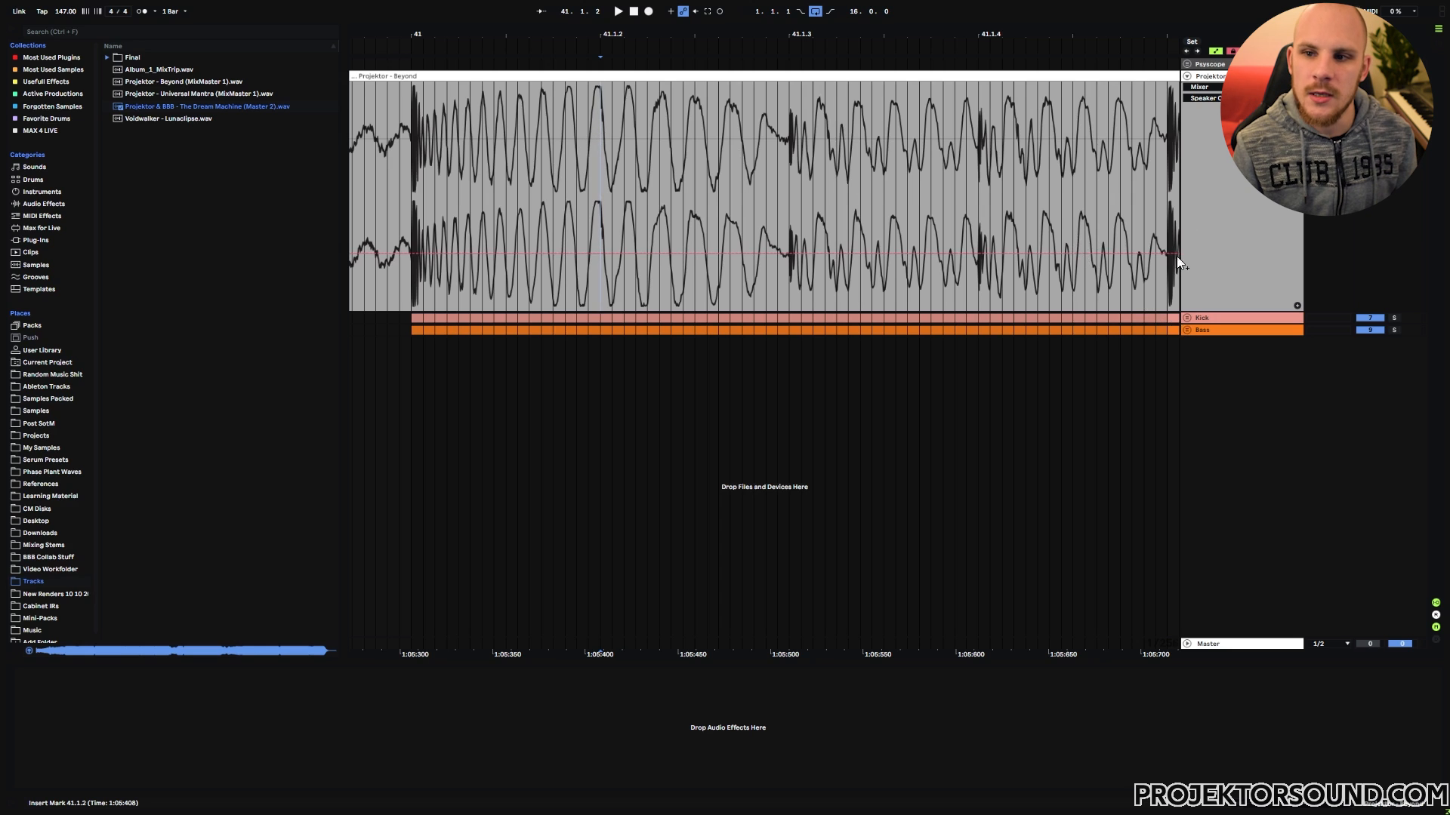
Step: Unfold the Psyscope group and check the Kick 1 and Bass 1 tracks and the reference track's output routing
left_click(1187, 65)
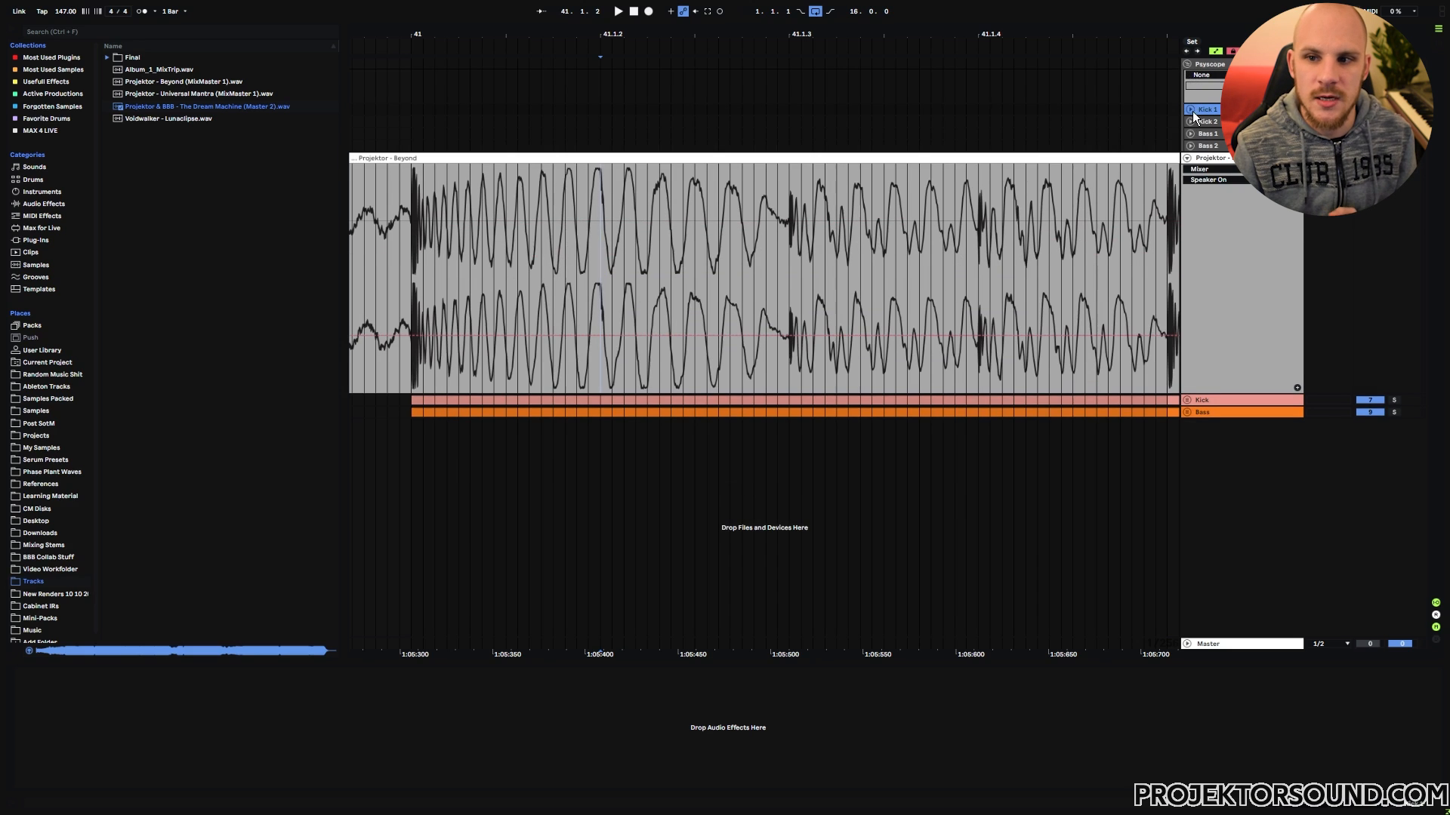
left_click(1189, 109)
left_click(1327, 234)
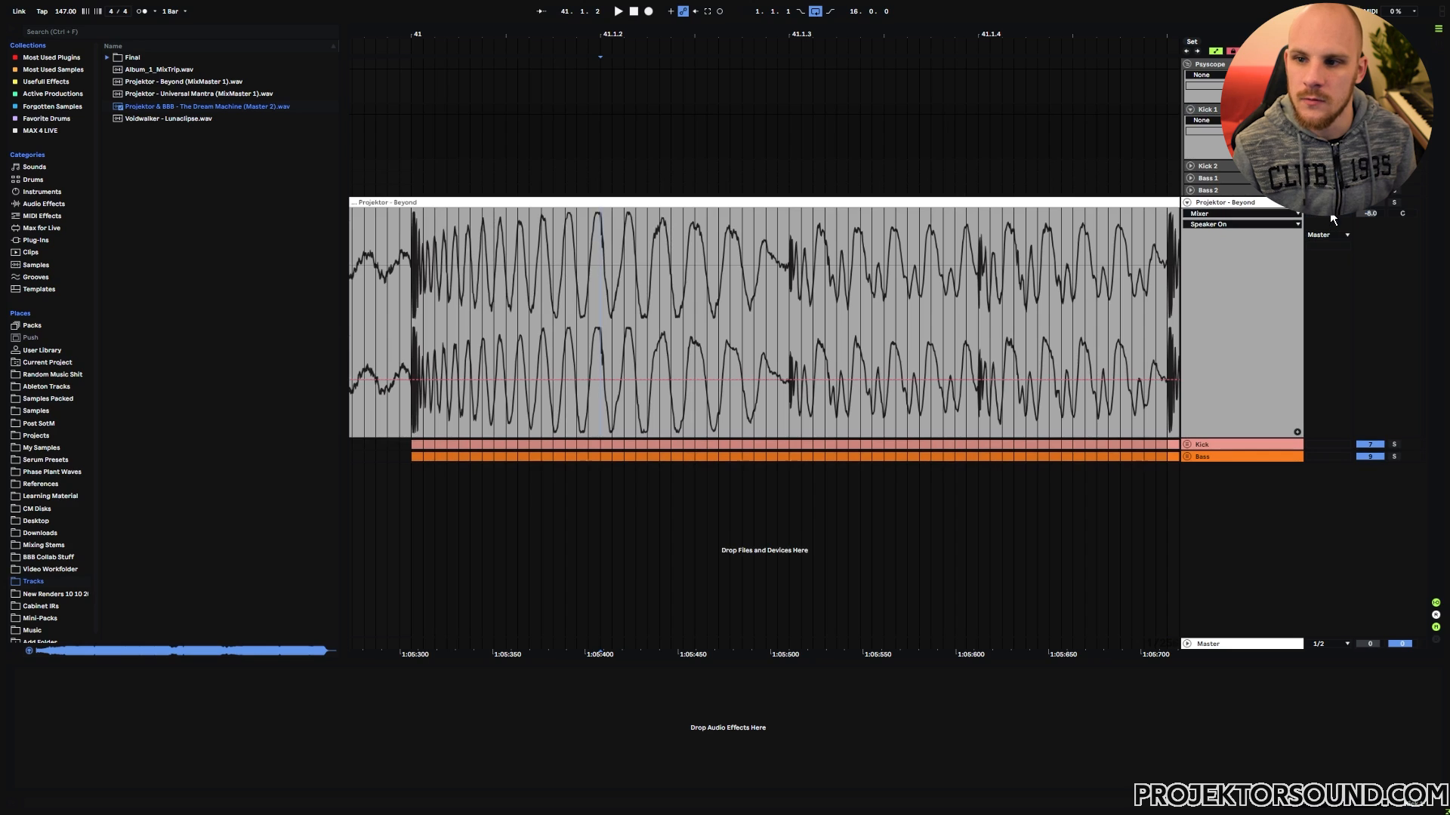
left_click(1270, 209)
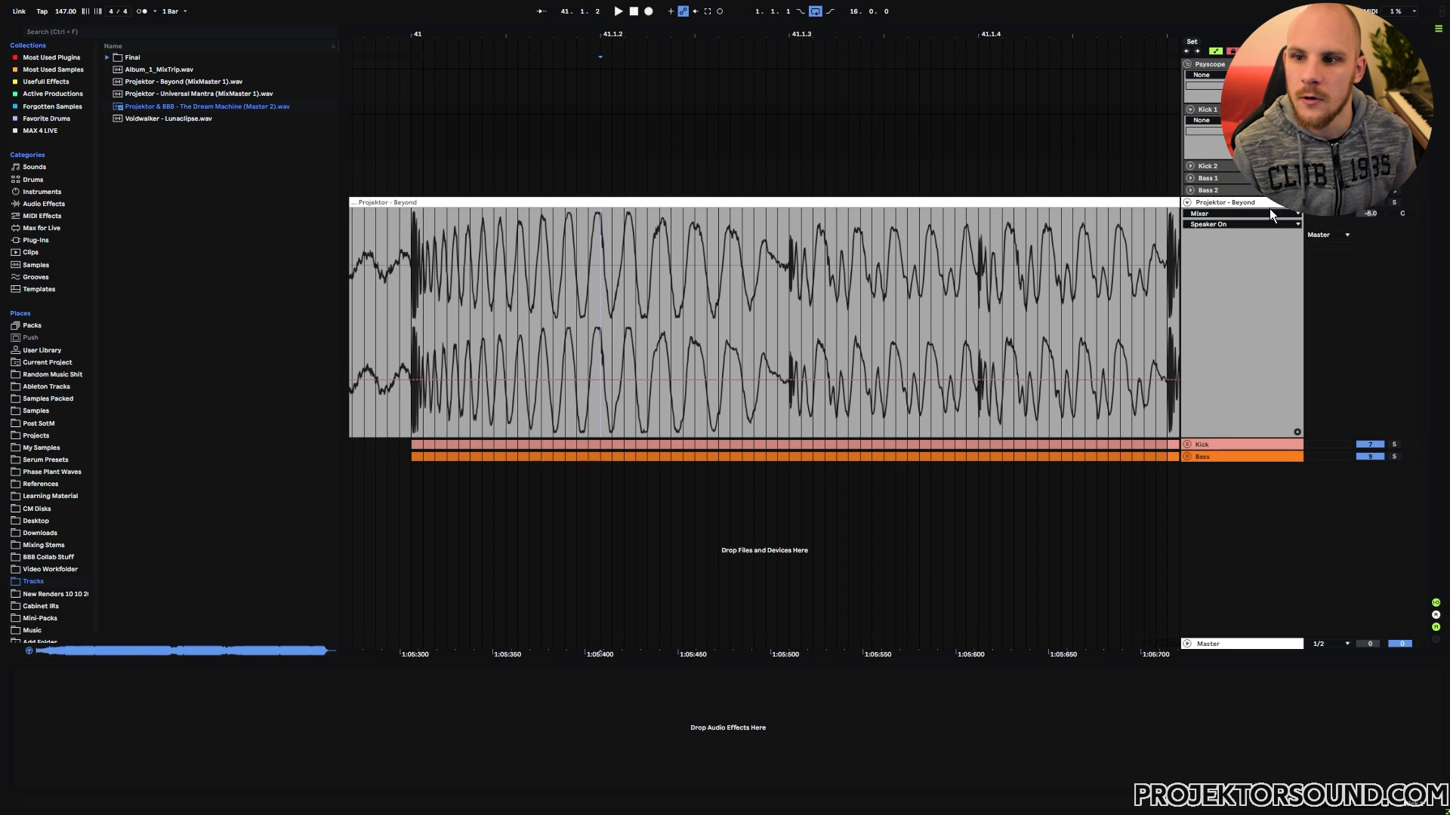
left_click(1190, 178)
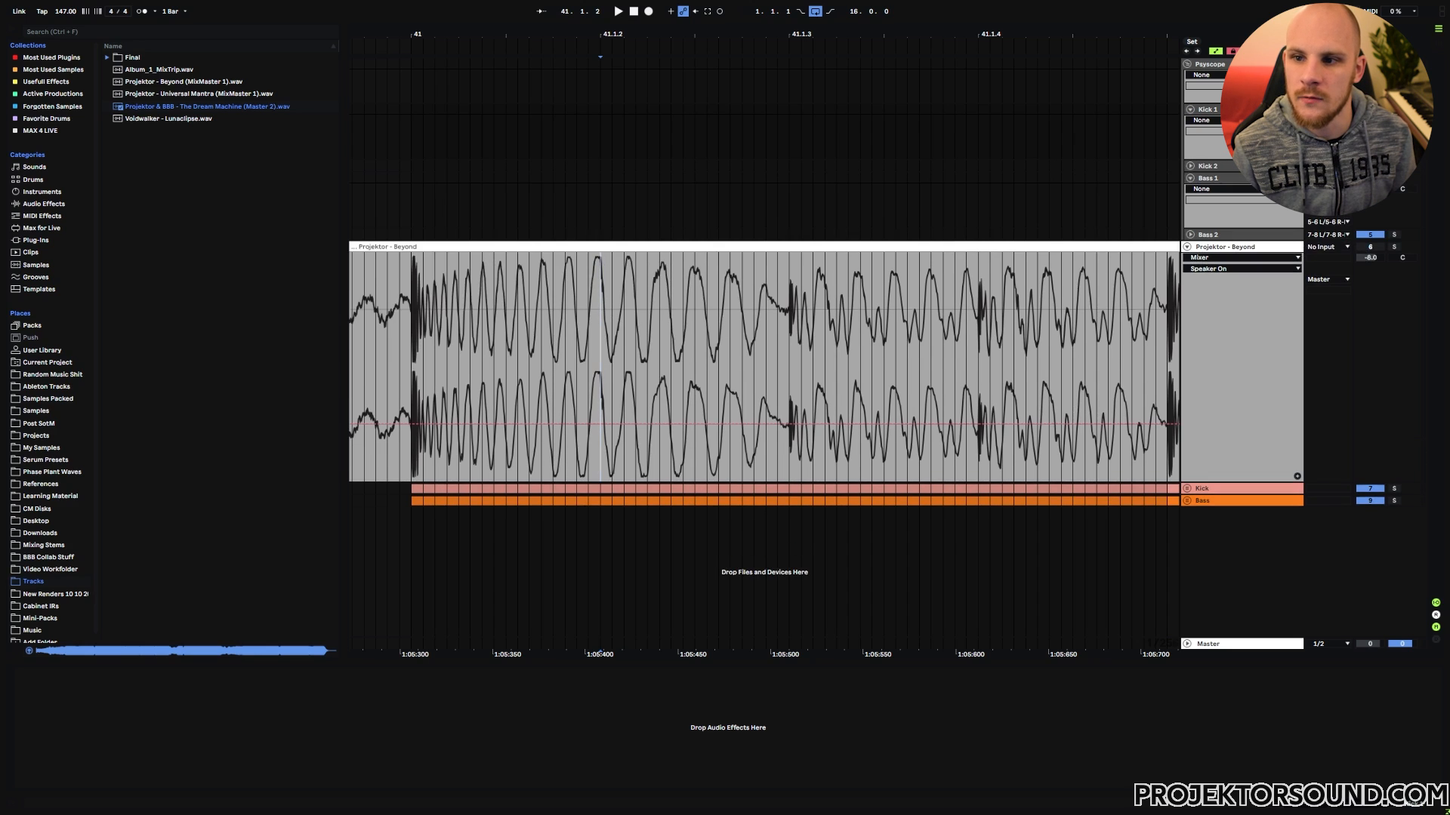
left_click(1327, 280)
left_click(1322, 306)
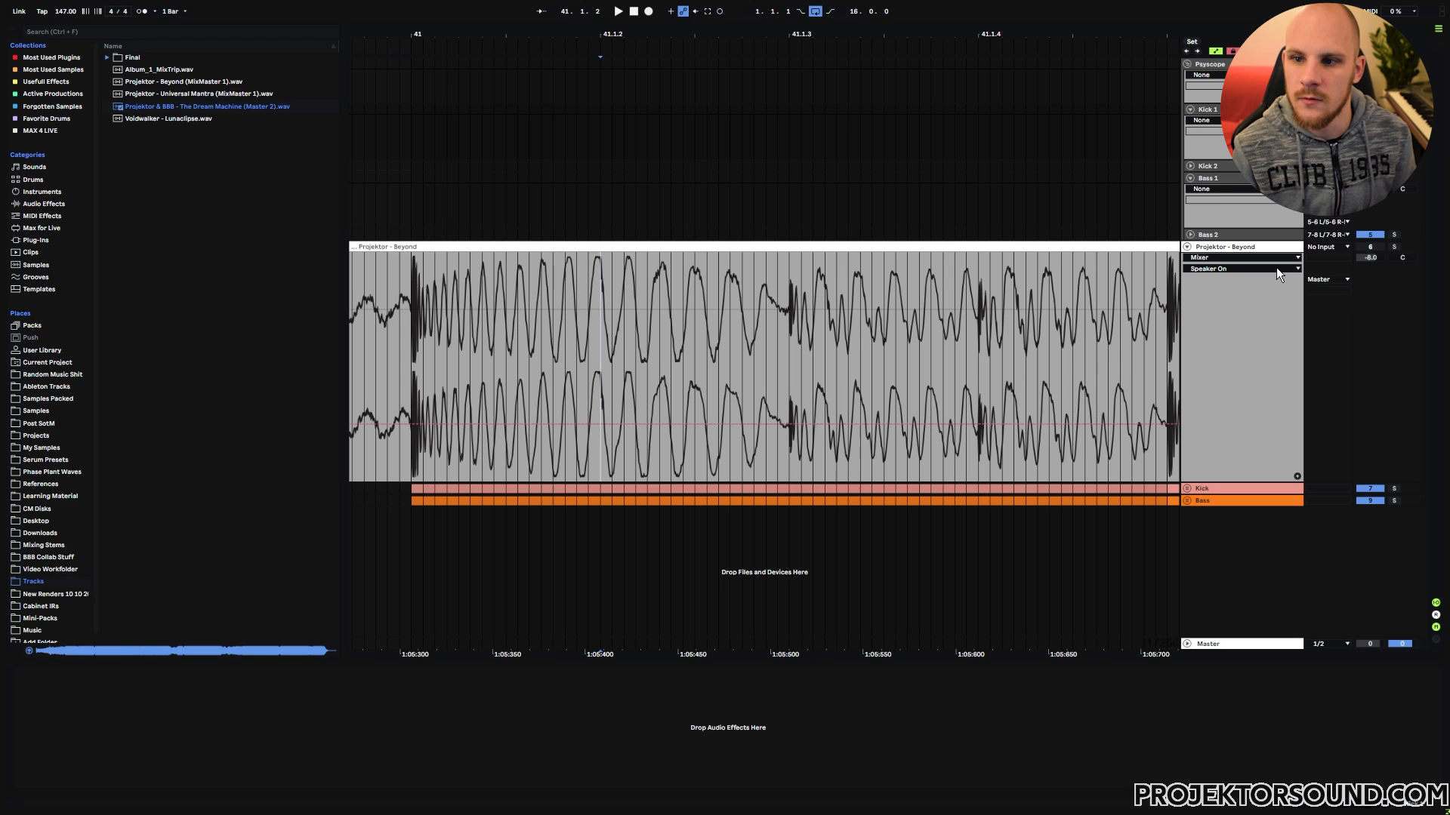
left_click(1190, 178)
left_click(1189, 110)
Step: Unfold the Kick and Bass group tracks beneath the Projektor - Beyond reference track
left_click(527, 387)
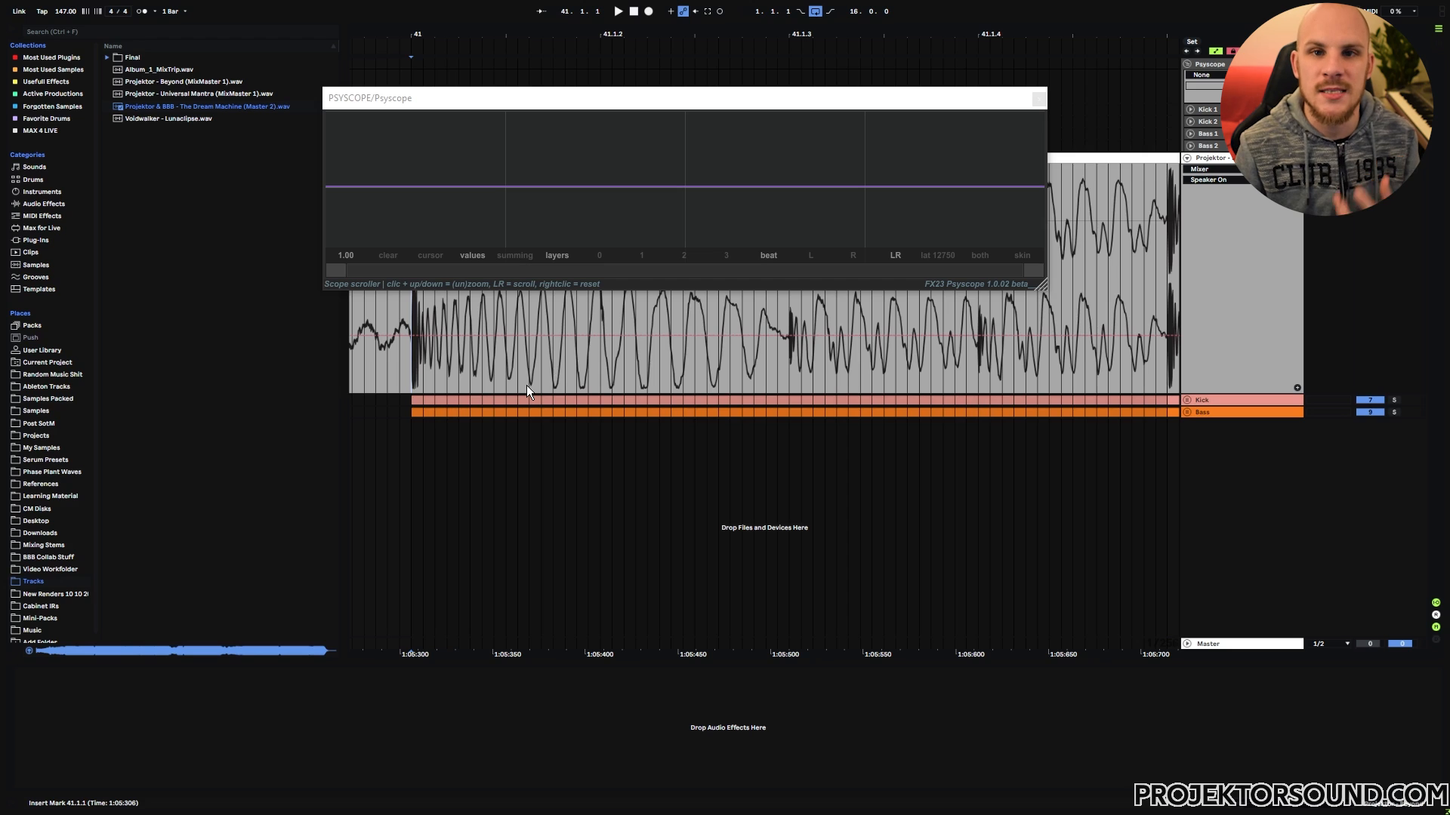
left_click(1188, 400)
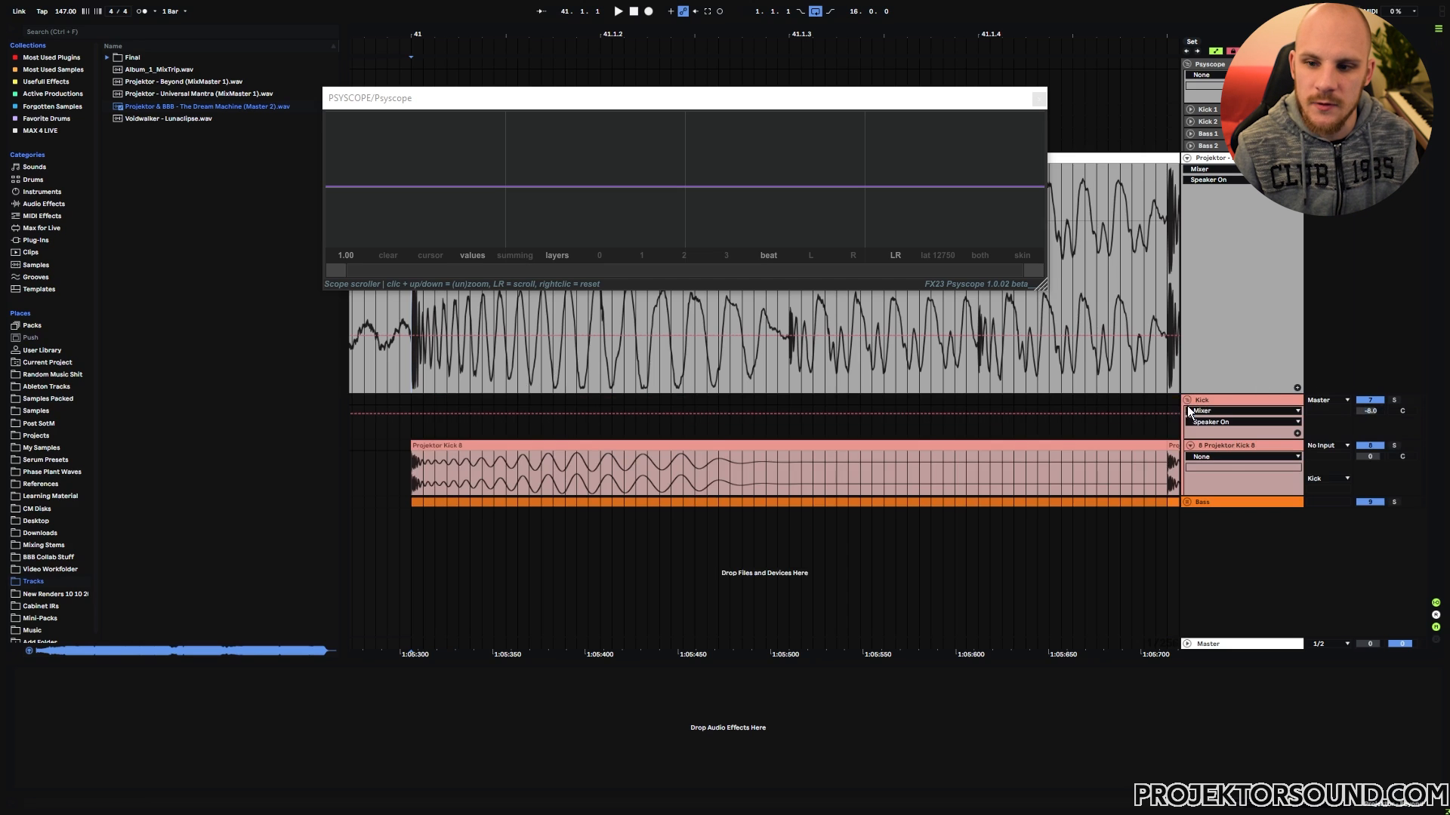
left_click(1188, 500)
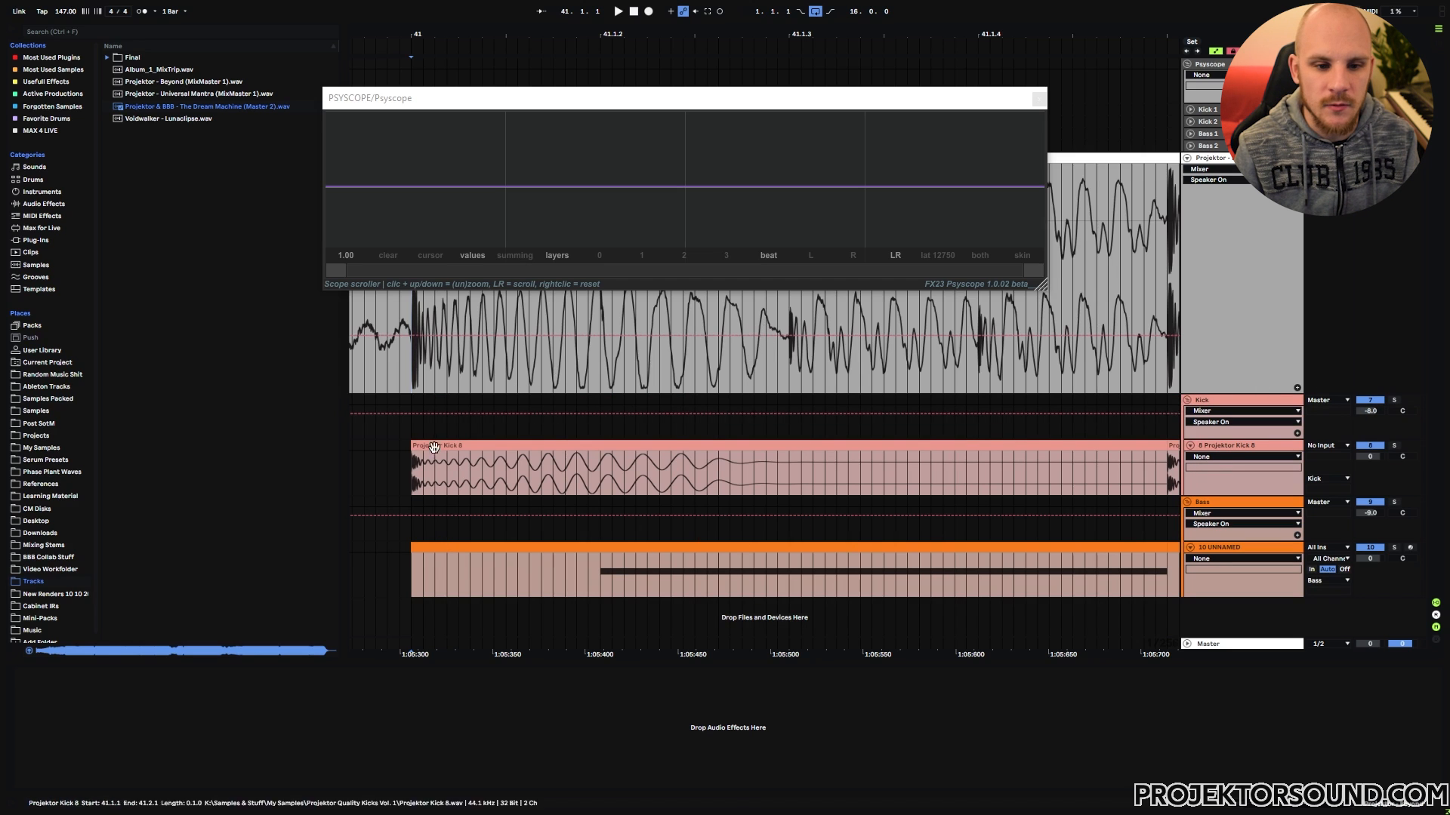
Step: Play the arrangement from the start of bar 41 and switch the Psyscope display to summing
left_click(412, 460)
key("space")
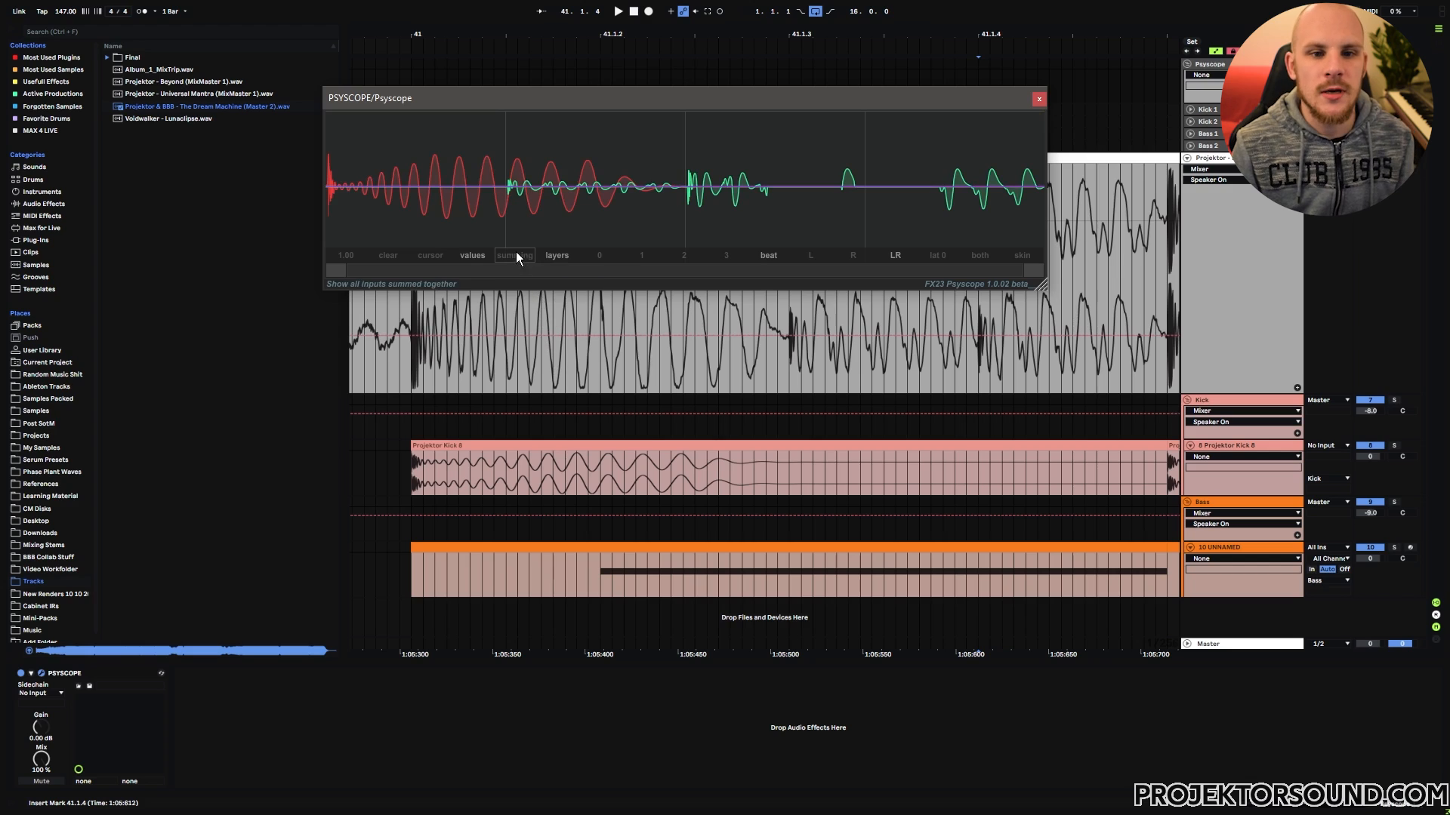
left_click(515, 256)
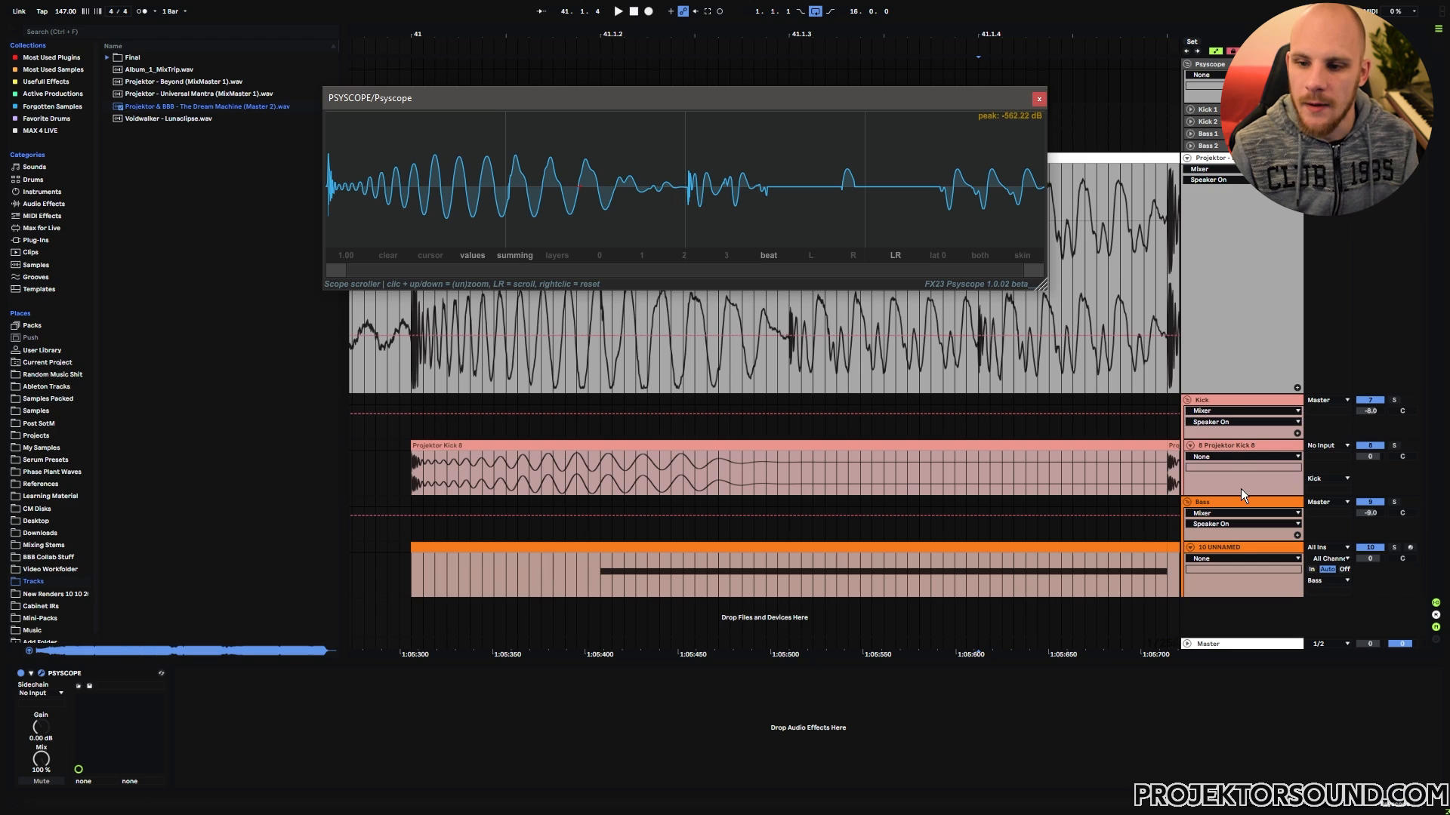
Step: Add an EQ Eight to the Kick group and enable its first band as a low cut at 19.6 Hz
left_click(1234, 399)
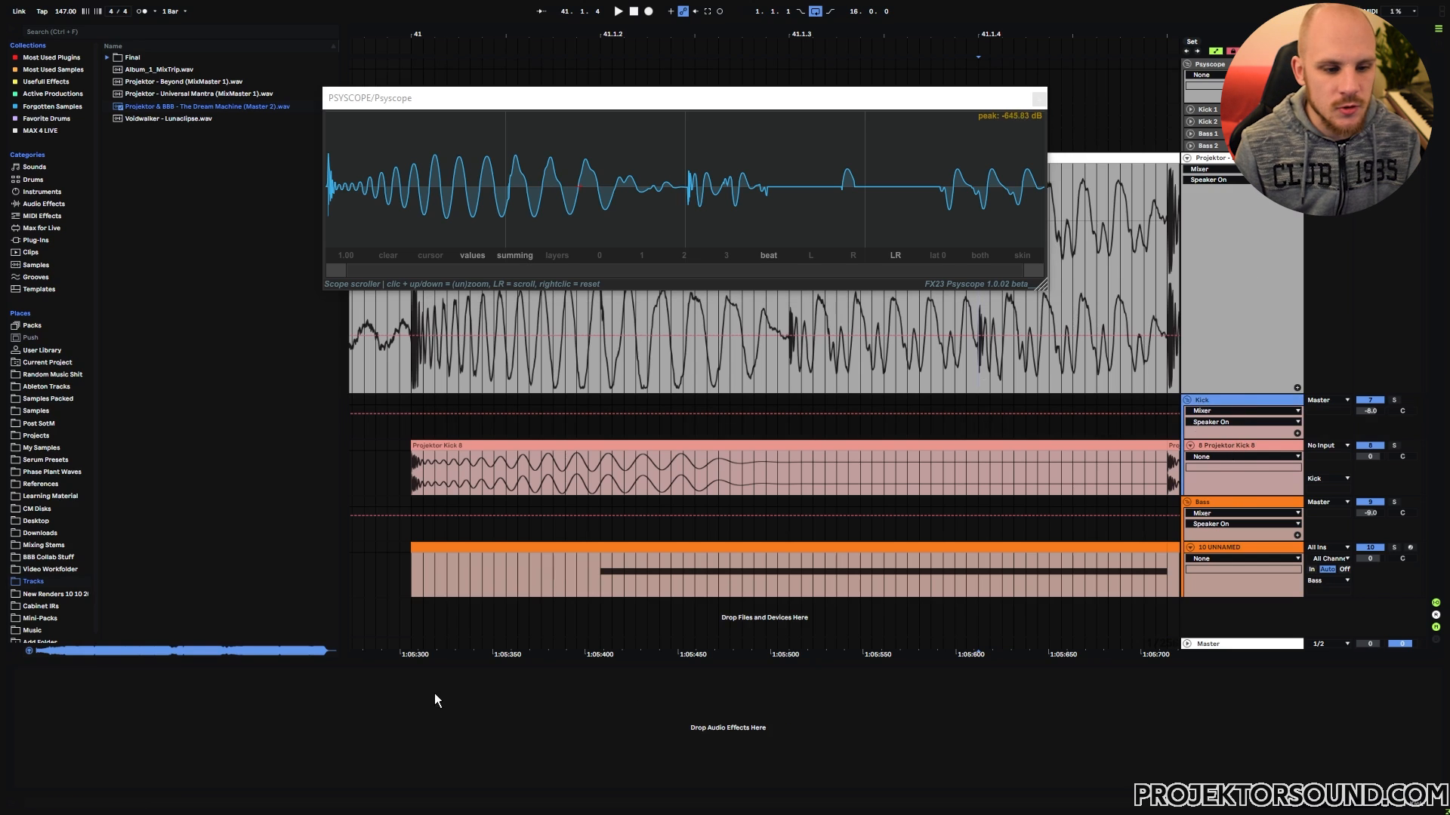
left_click(329, 718)
right_click(329, 723)
left_click(408, 619)
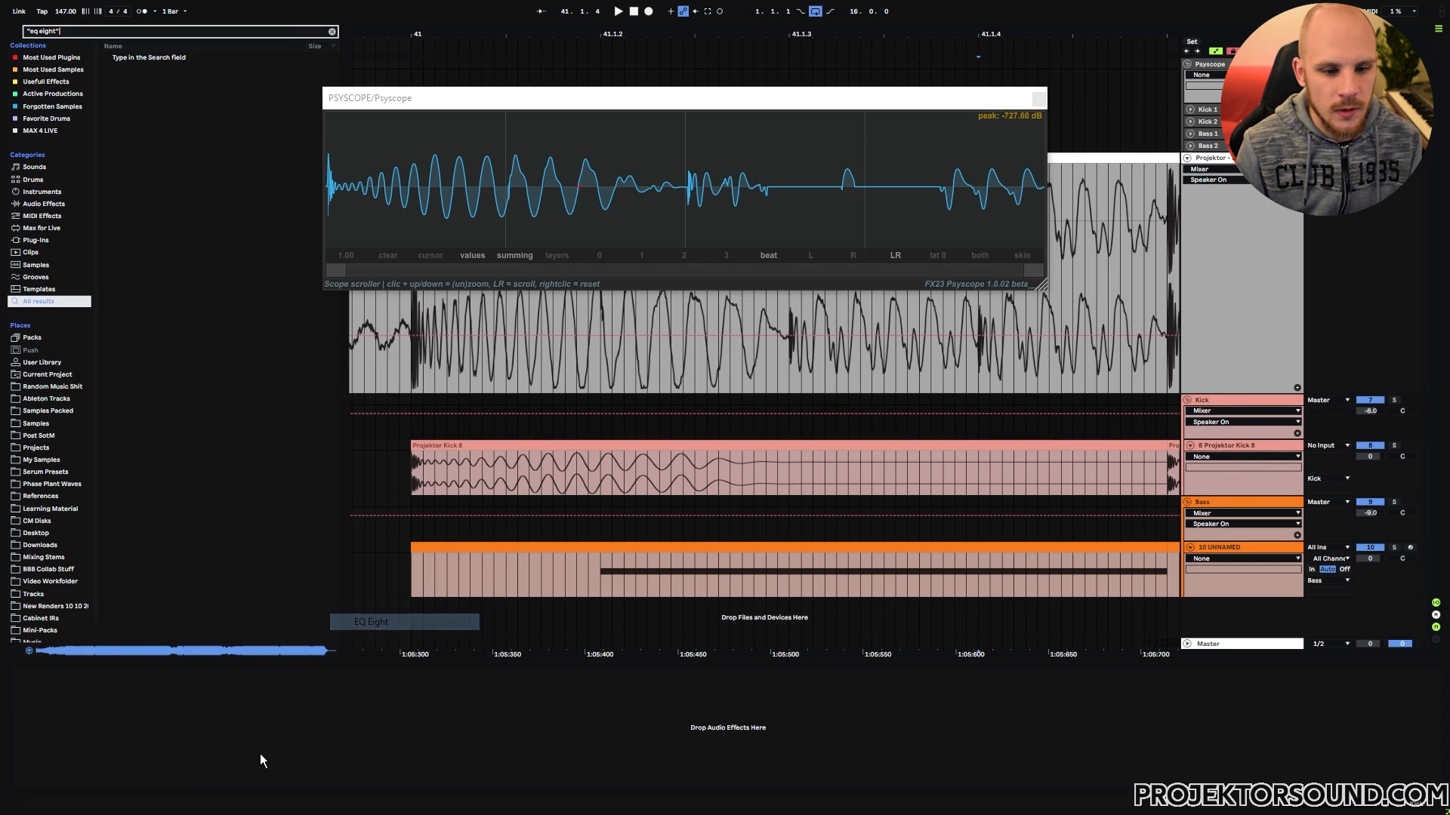
left_click(58, 782)
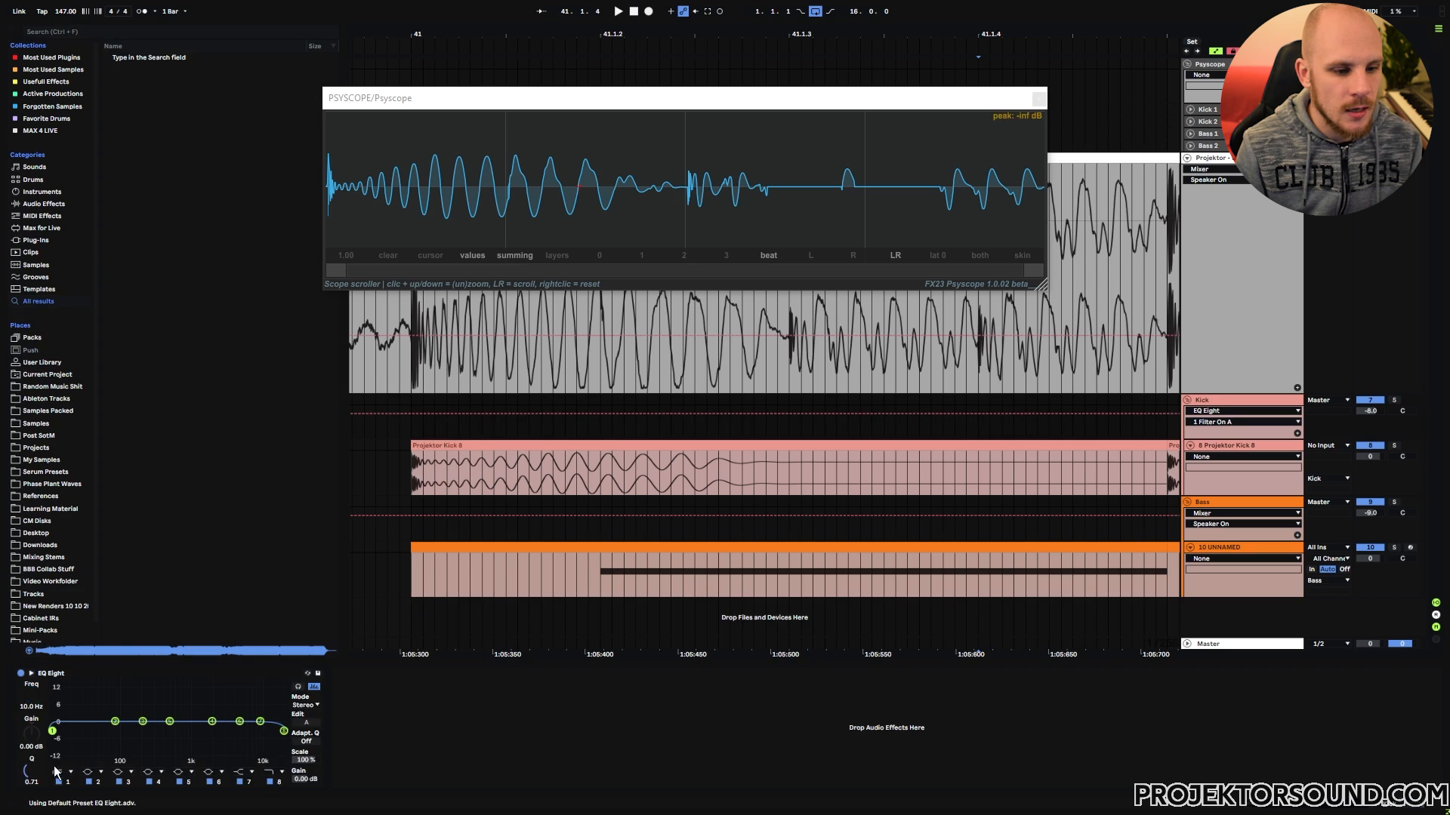
left_click(73, 674)
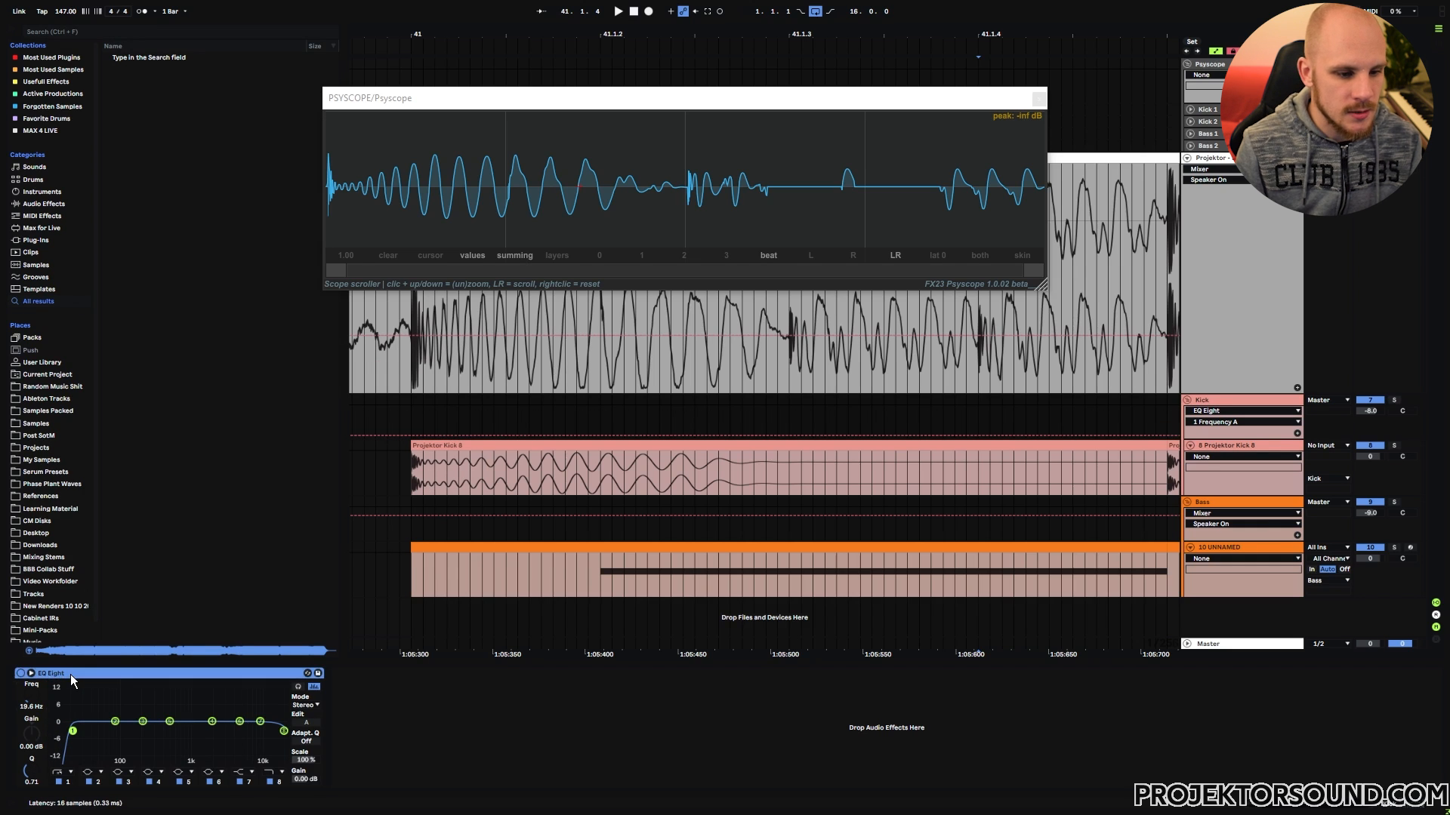
Step: Paste the low-cut EQ Eight onto the Bass group and duplicate it there
left_click(1199, 512)
key("ctrl+v")
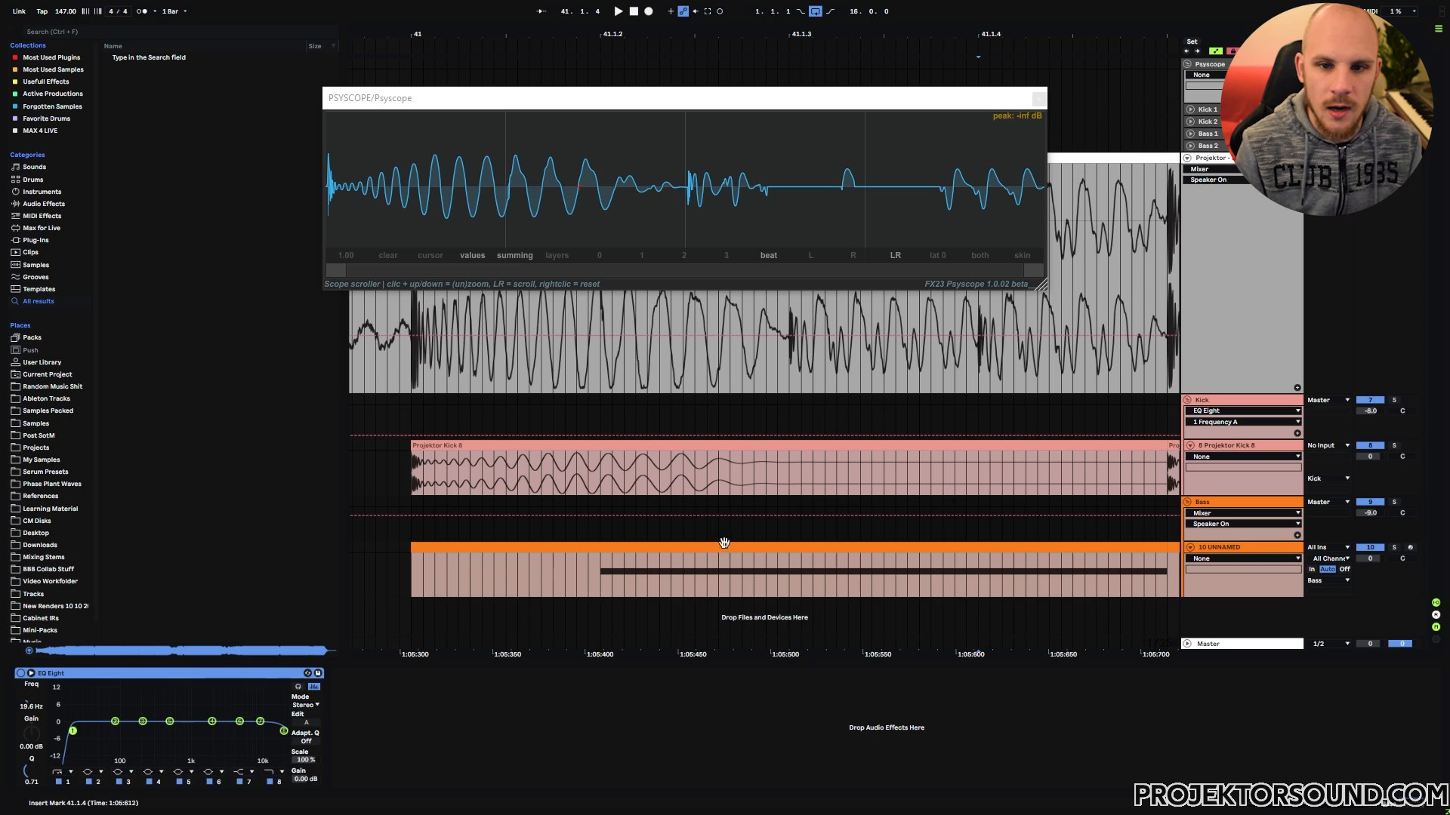
key("ctrl+d")
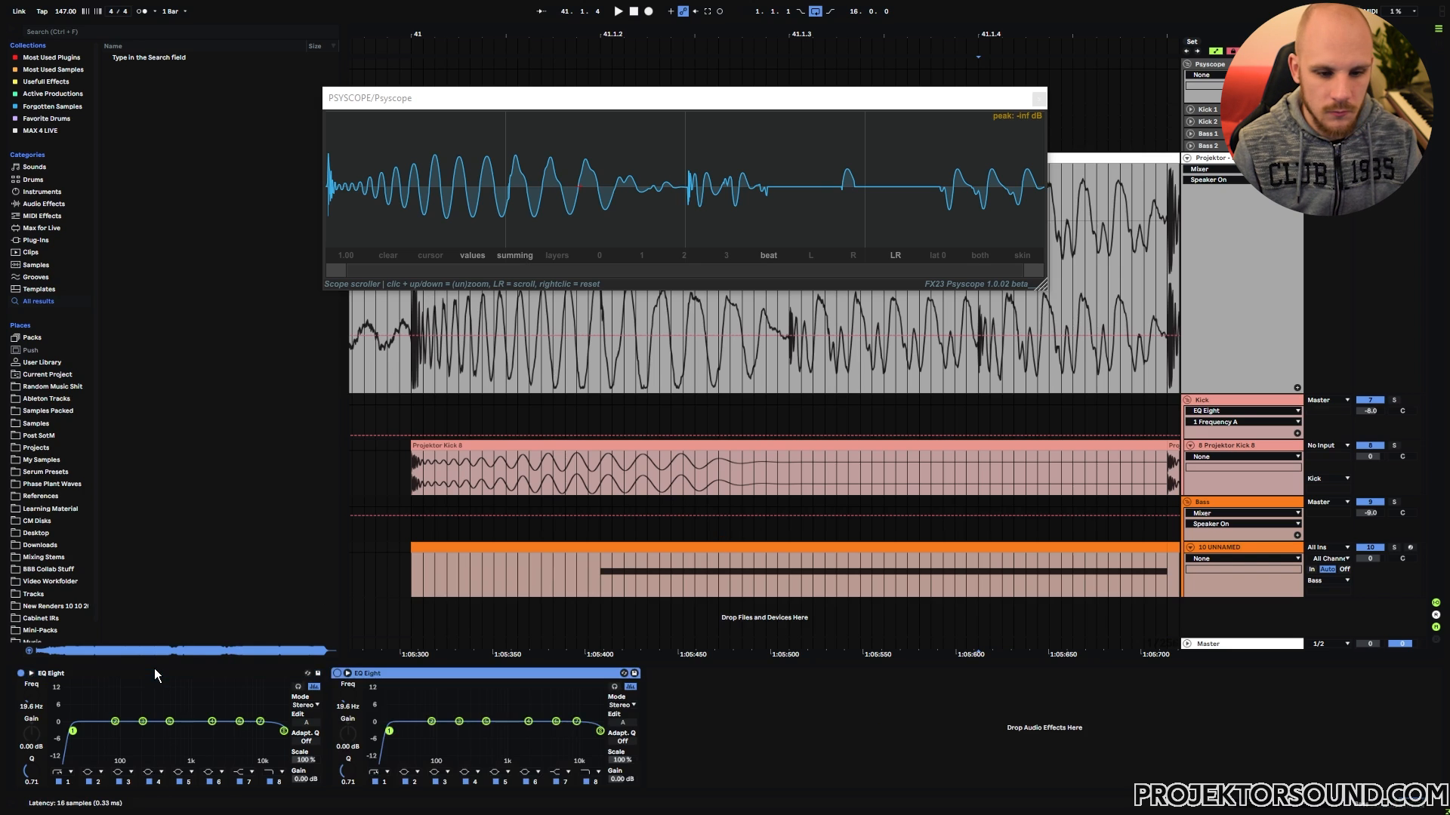
key("ctrl+d")
Step: Duplicate the Kick group's EQ Eight twice to stack three low-cut equalisers in series
left_click(1229, 400)
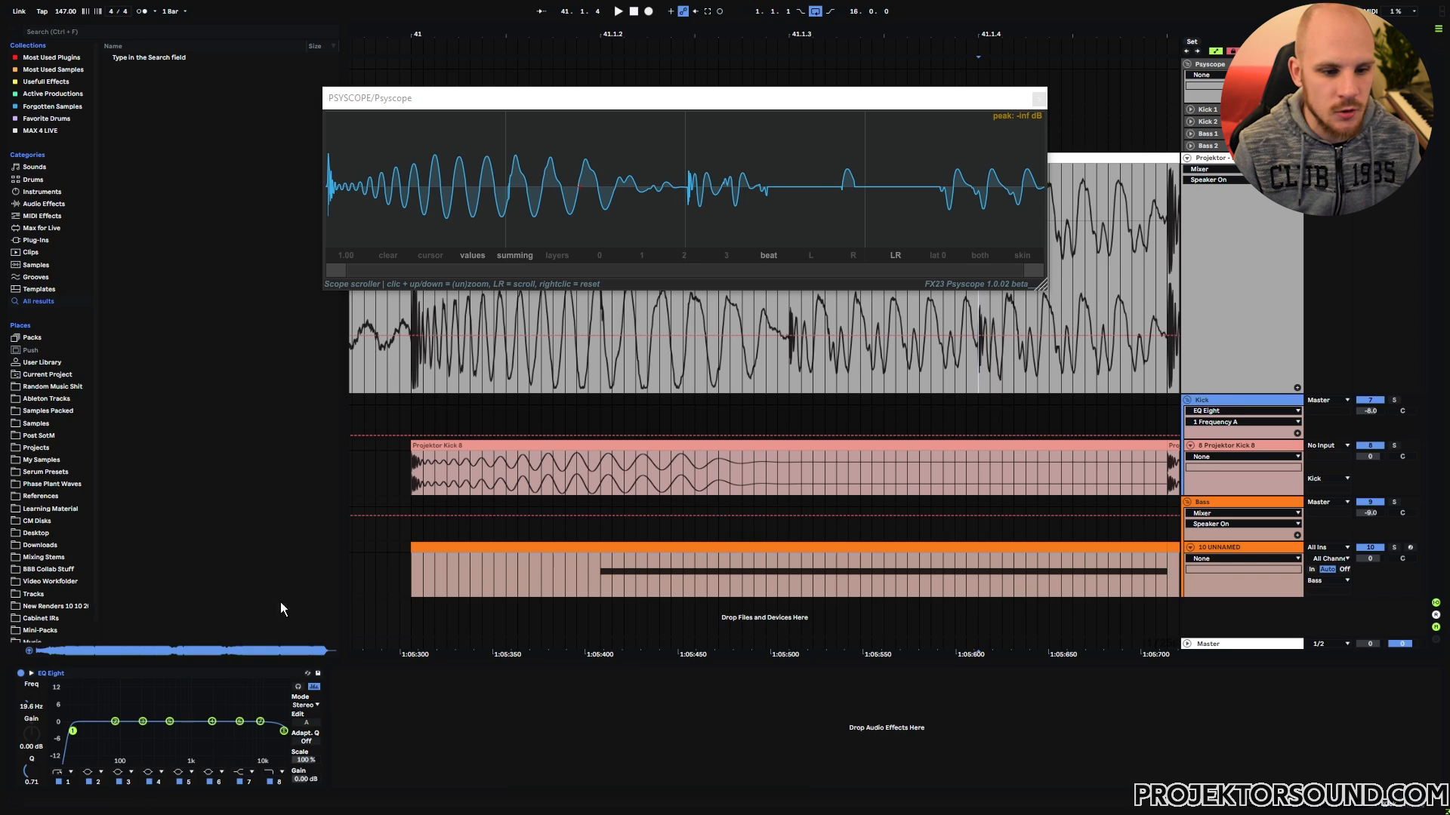
left_click(203, 673)
key("ctrl+d")
key("ctrl+d")
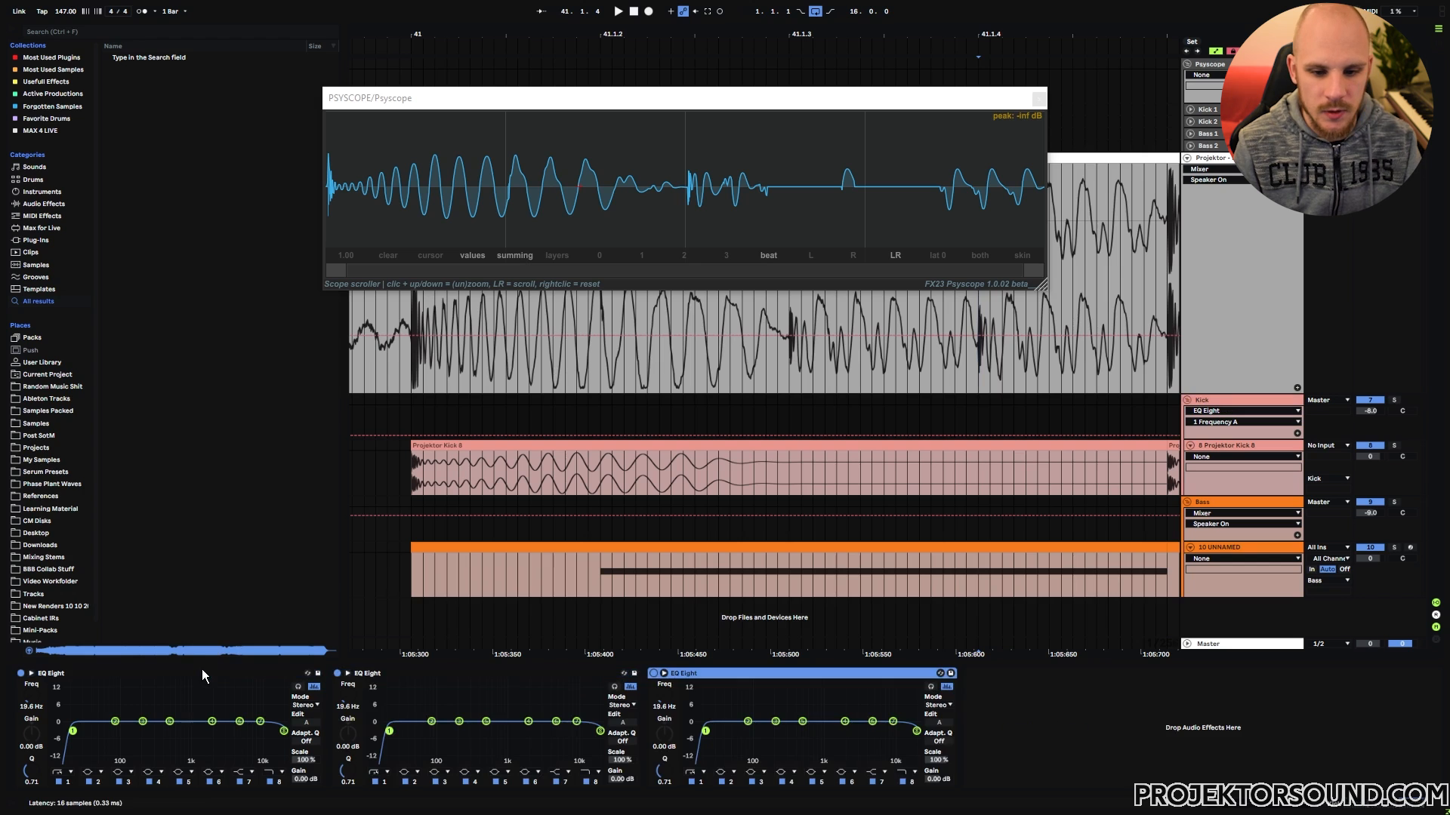
Step: Play the arrangement from the start of bar 41, stop it, and switch the Psyscope display to layers
left_click(408, 465)
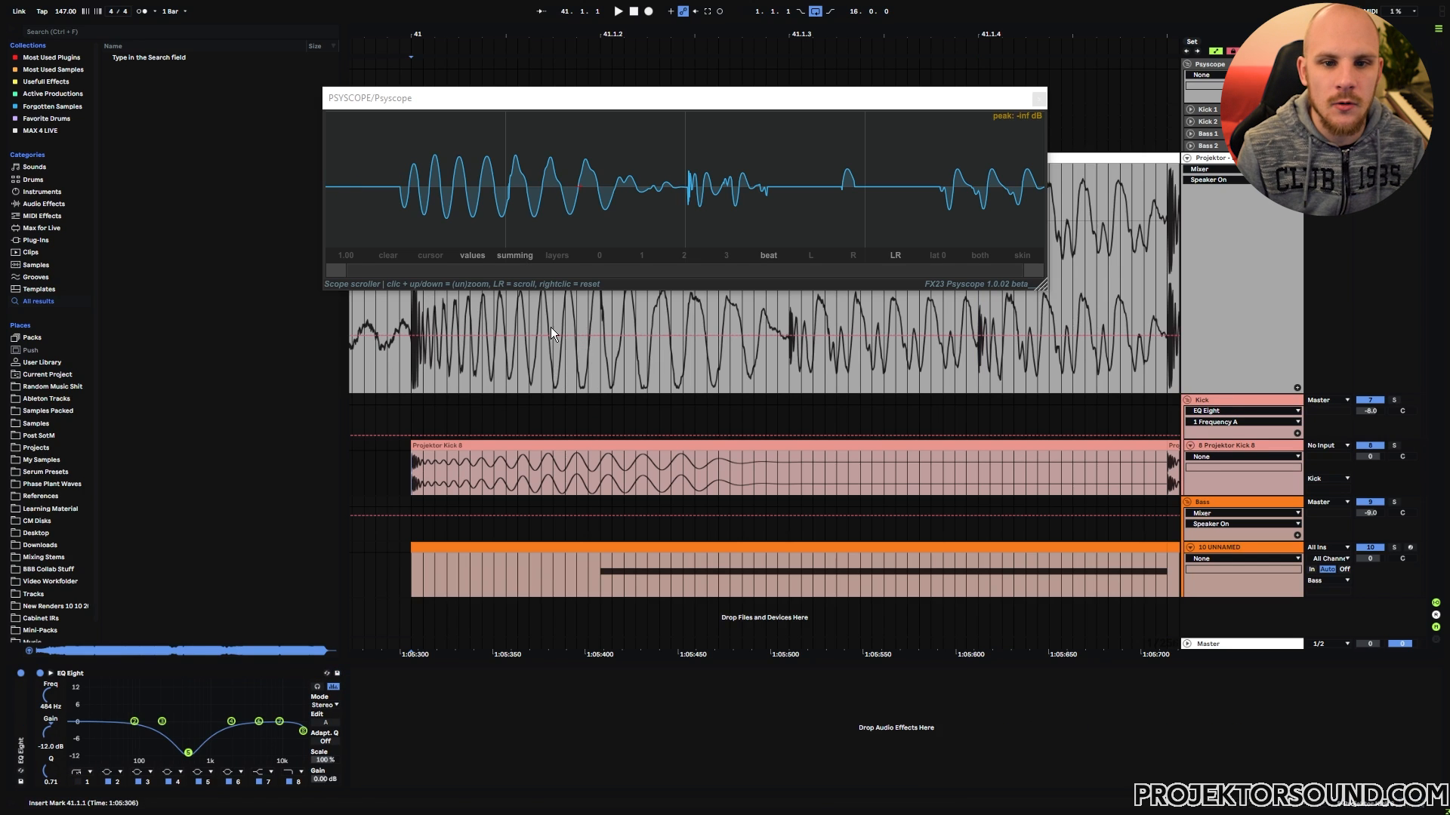
key("space")
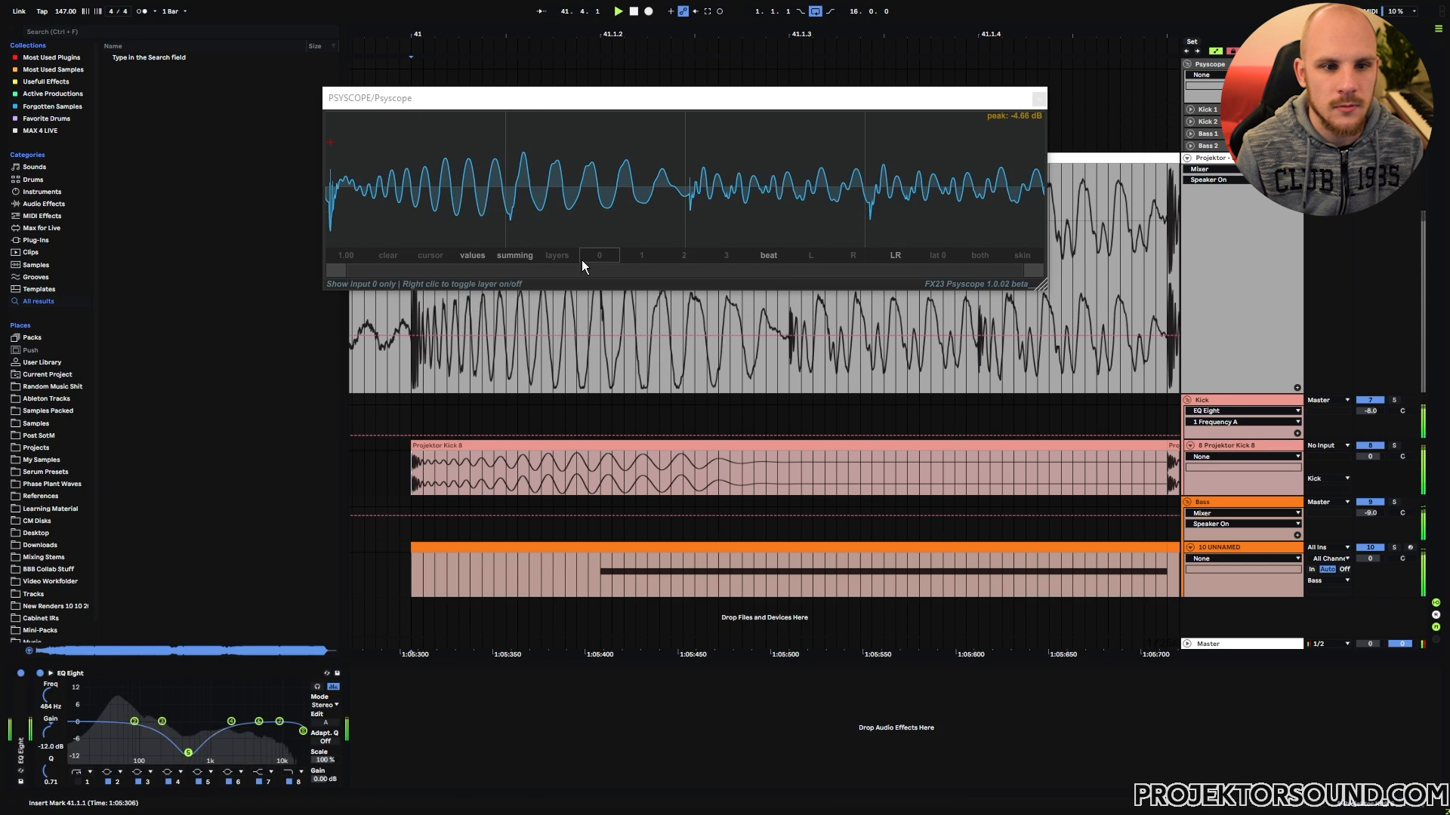
key("space")
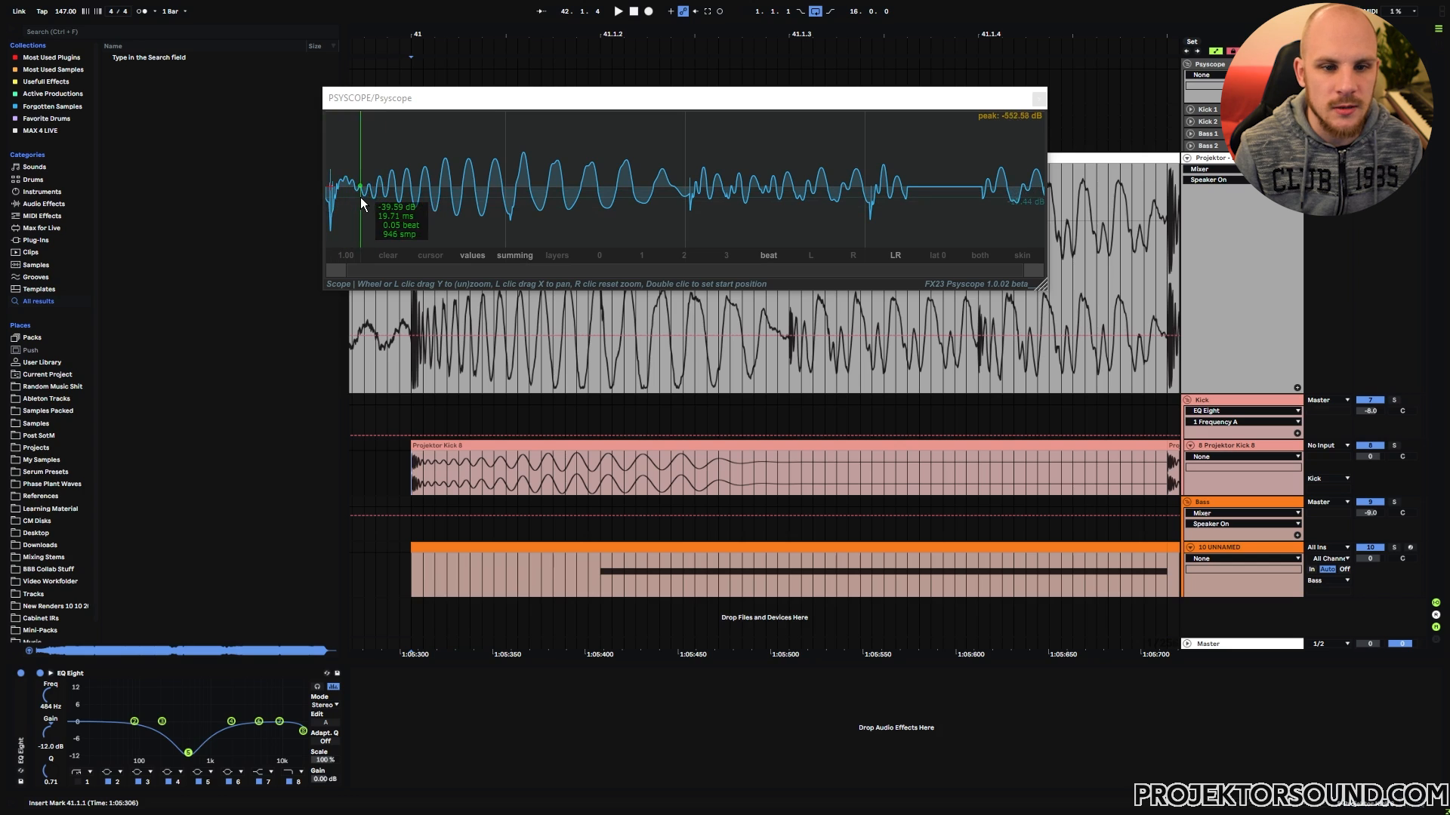
left_click(556, 255)
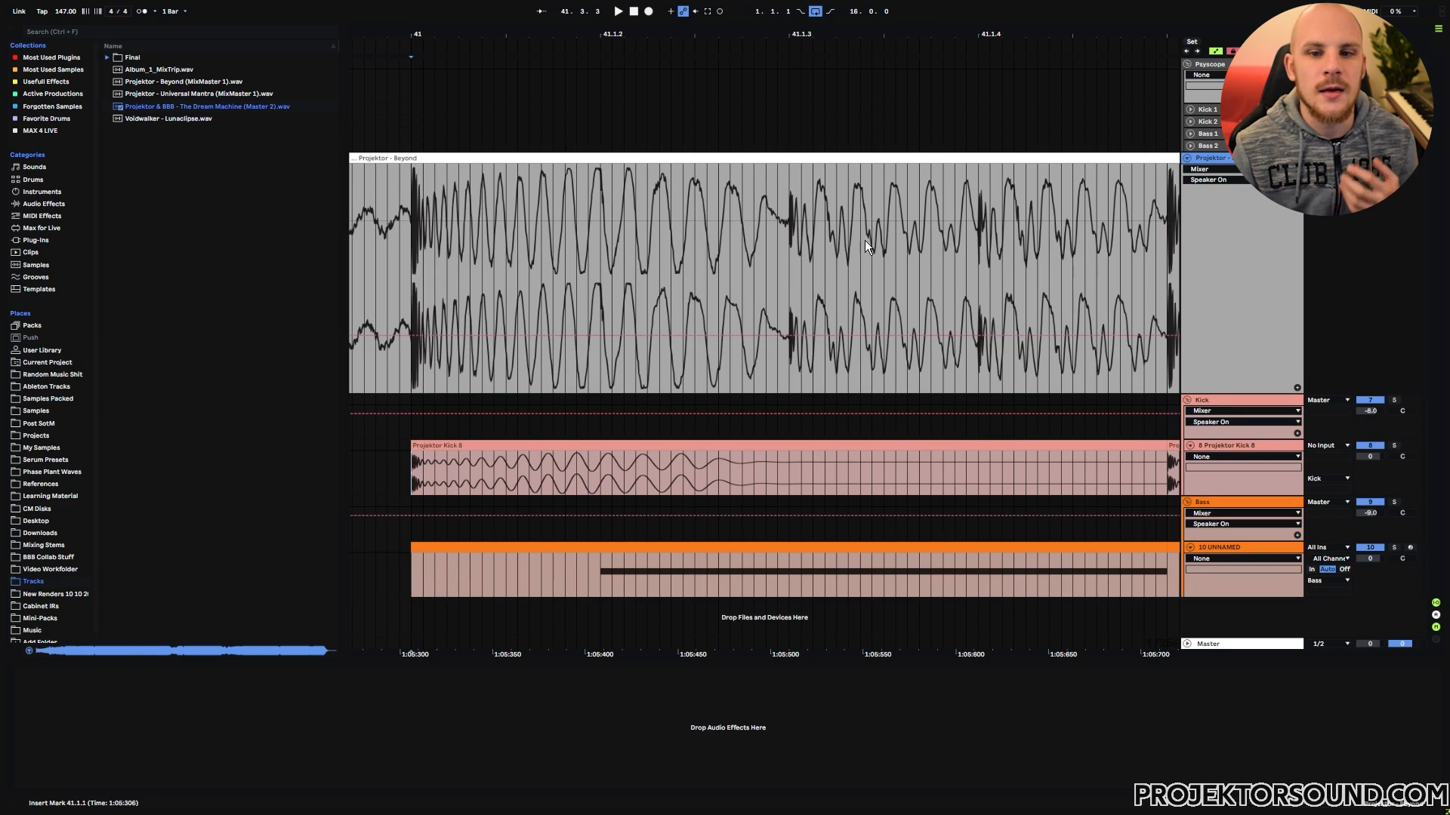
Step: Examine the bass note transition just before 41.1.4 in the reference waveform, briefly marking the short section leading up to it
left_click(976, 230)
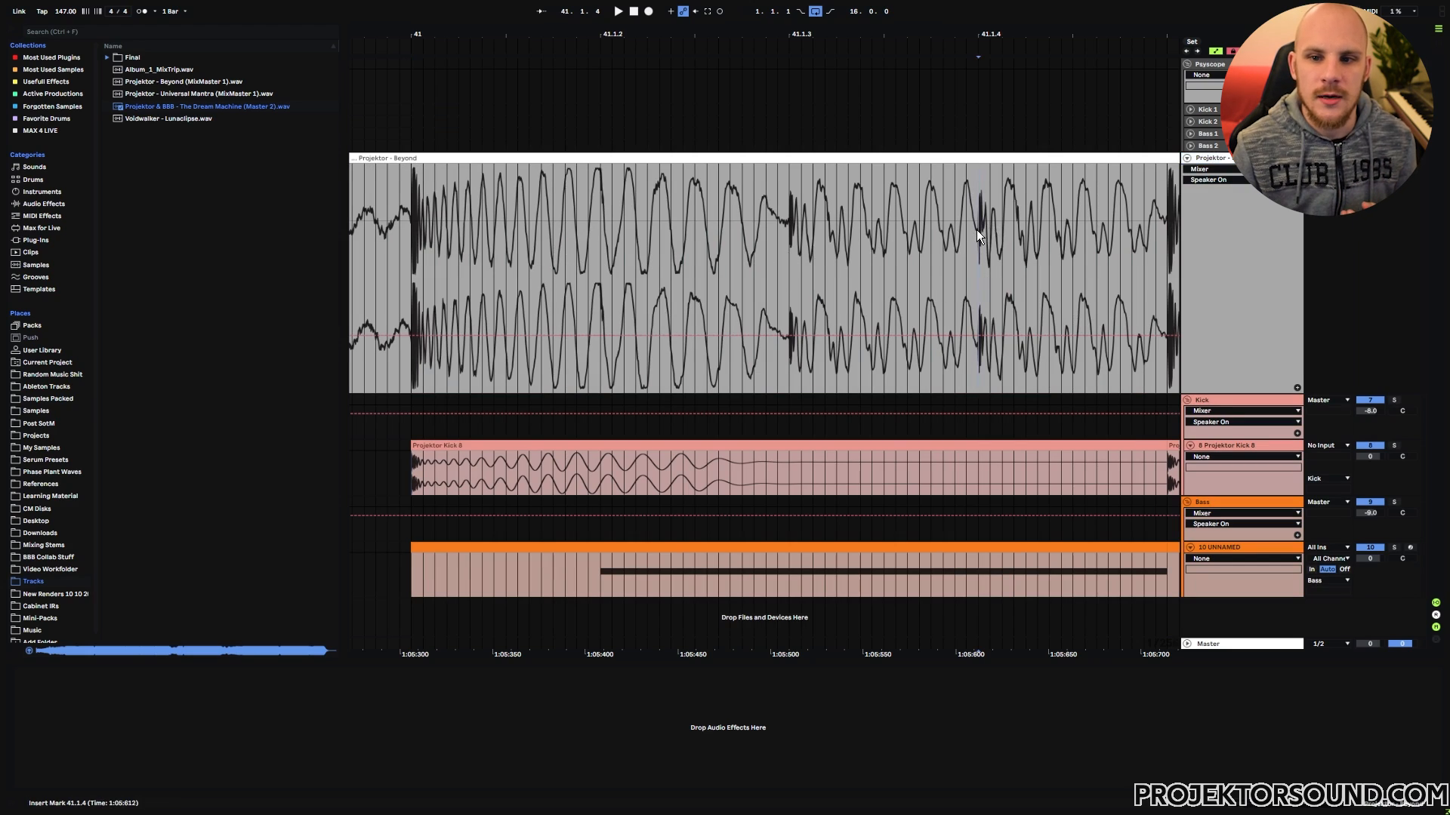
left_click_drag(976, 226, 967, 226)
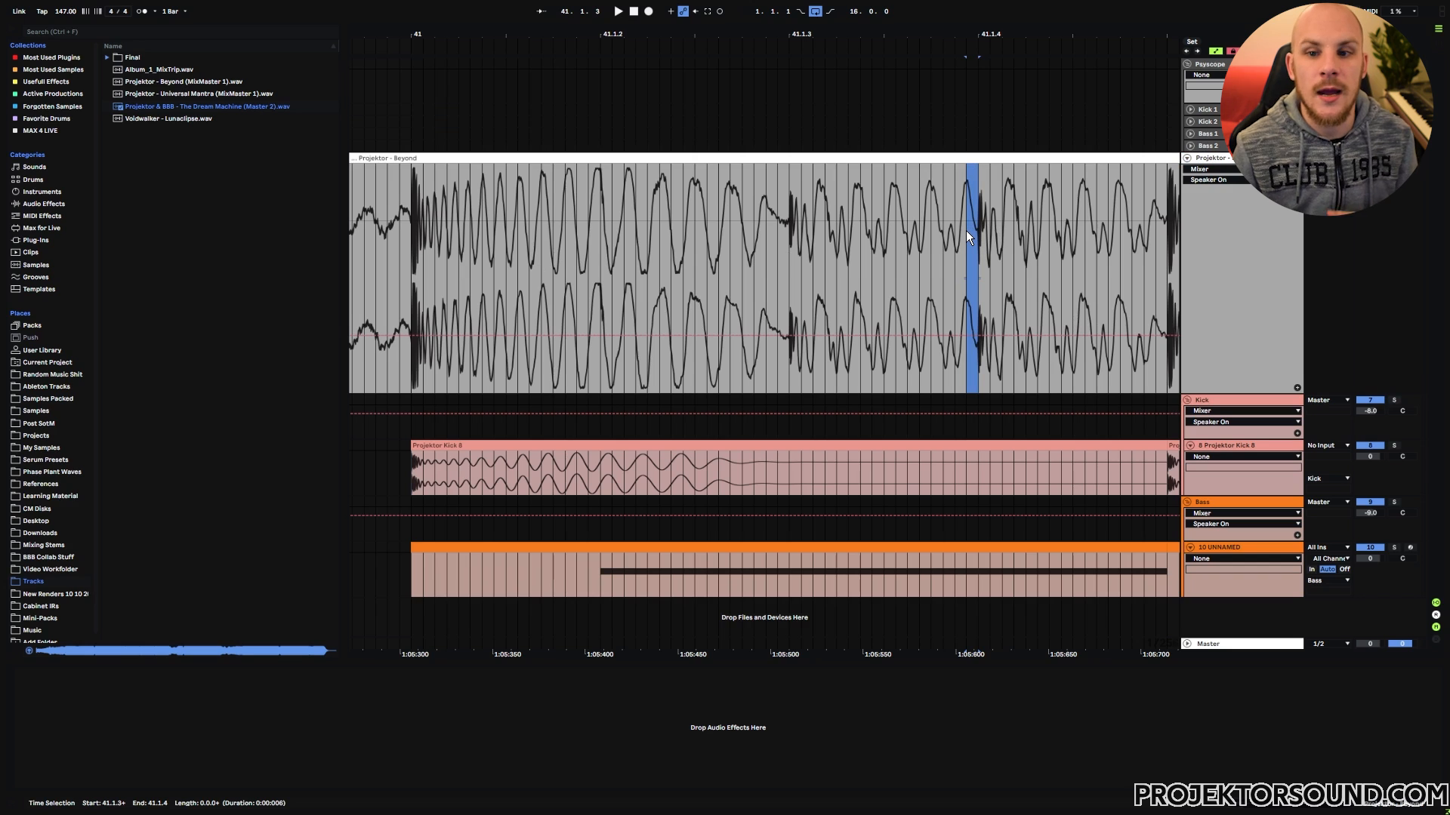
left_click(969, 230)
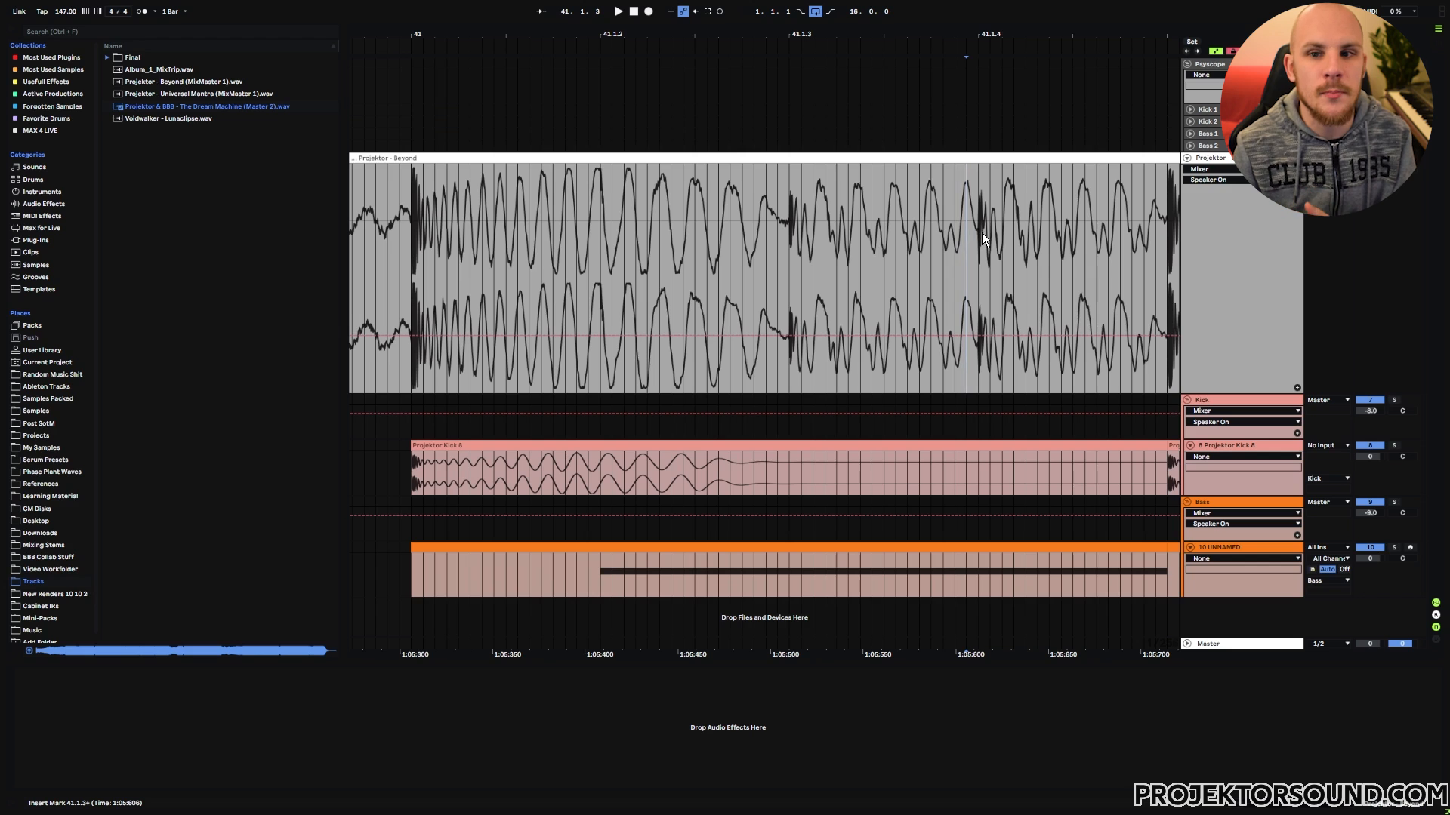
left_click(978, 230)
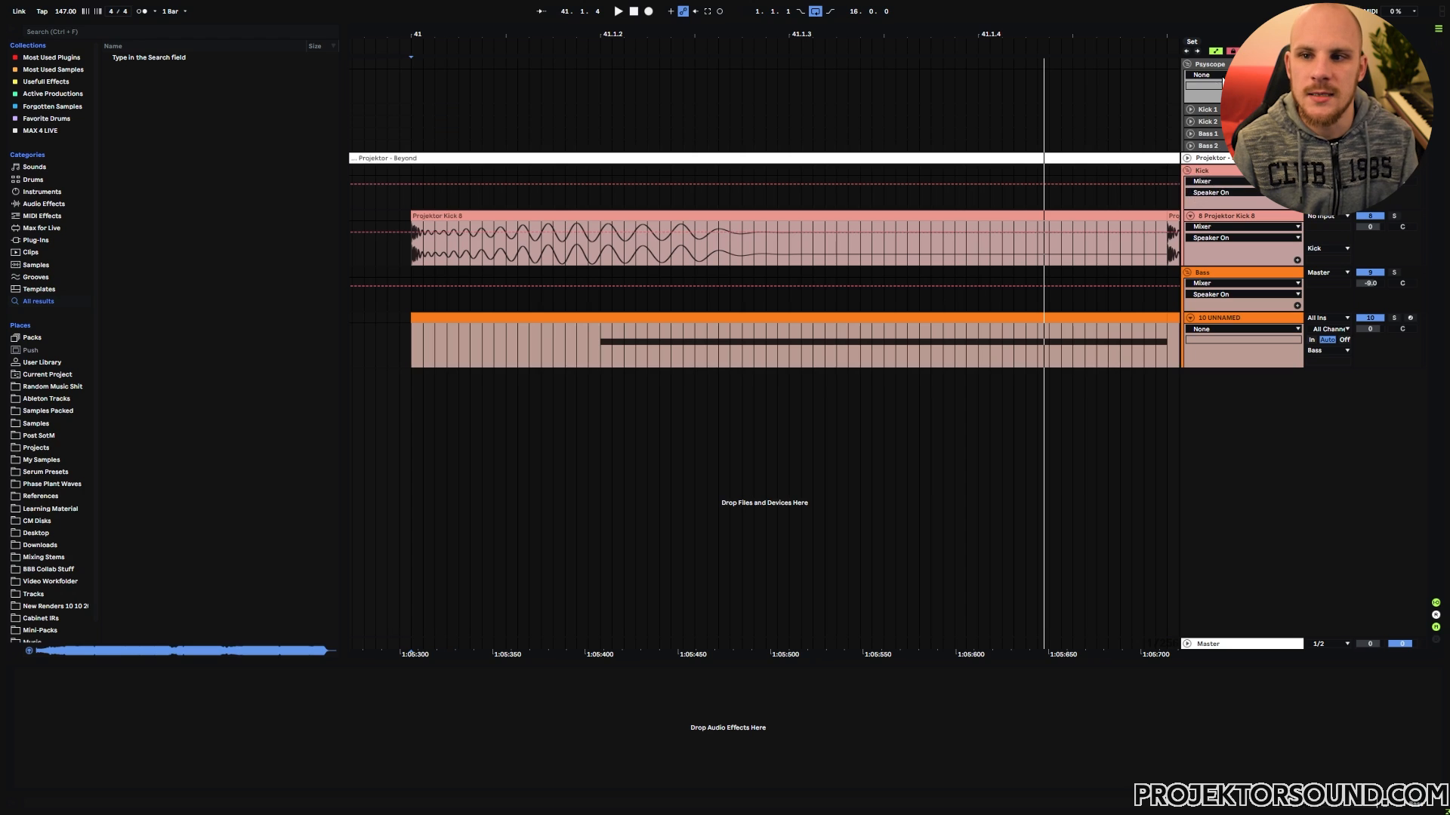
Step: Group the Kick and Bass groups together and add an EQ Eight with an expanded spectrum view to the new group
left_click(1217, 84)
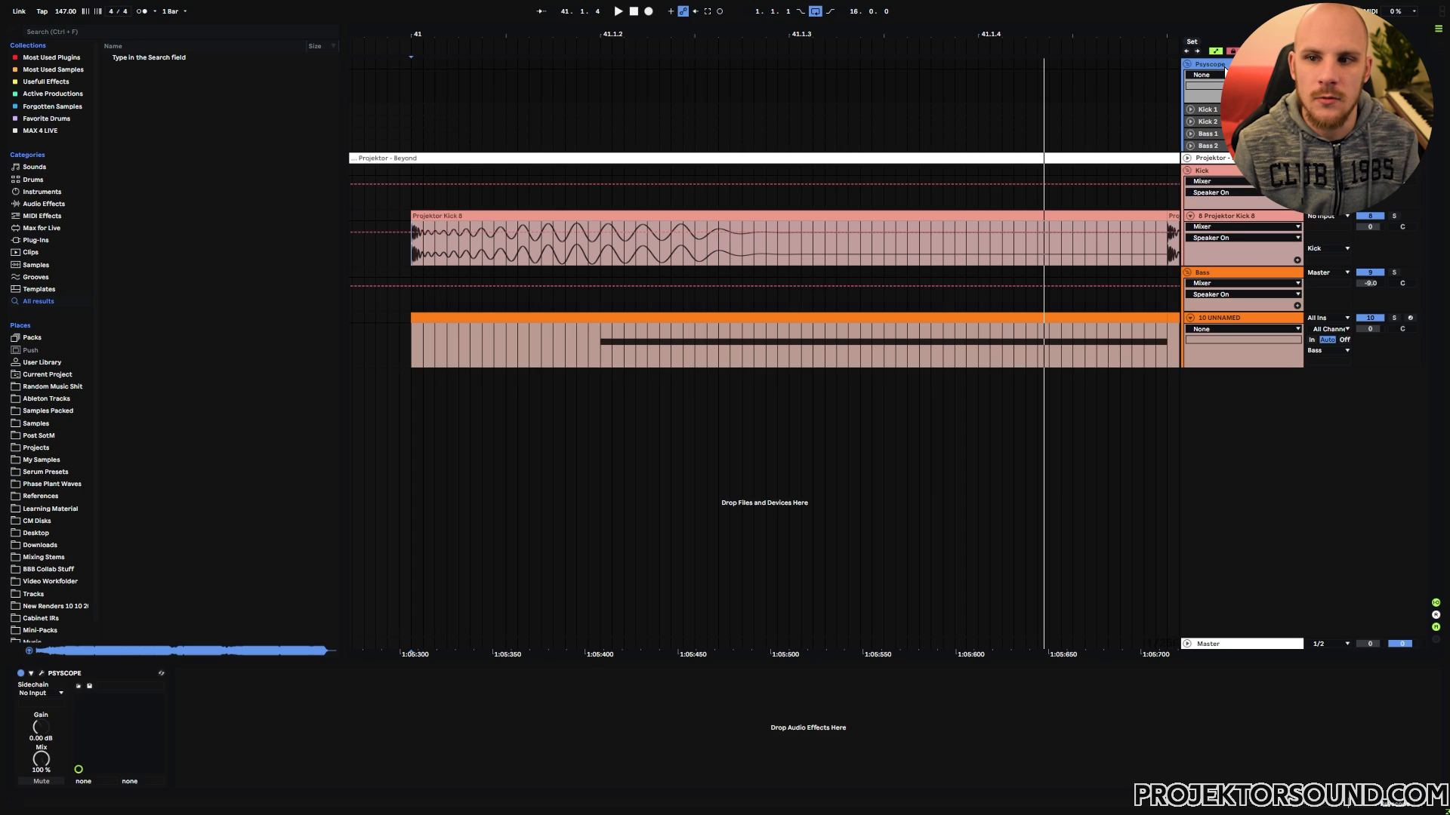
left_click(1220, 173)
left_click(1223, 271, "shift")
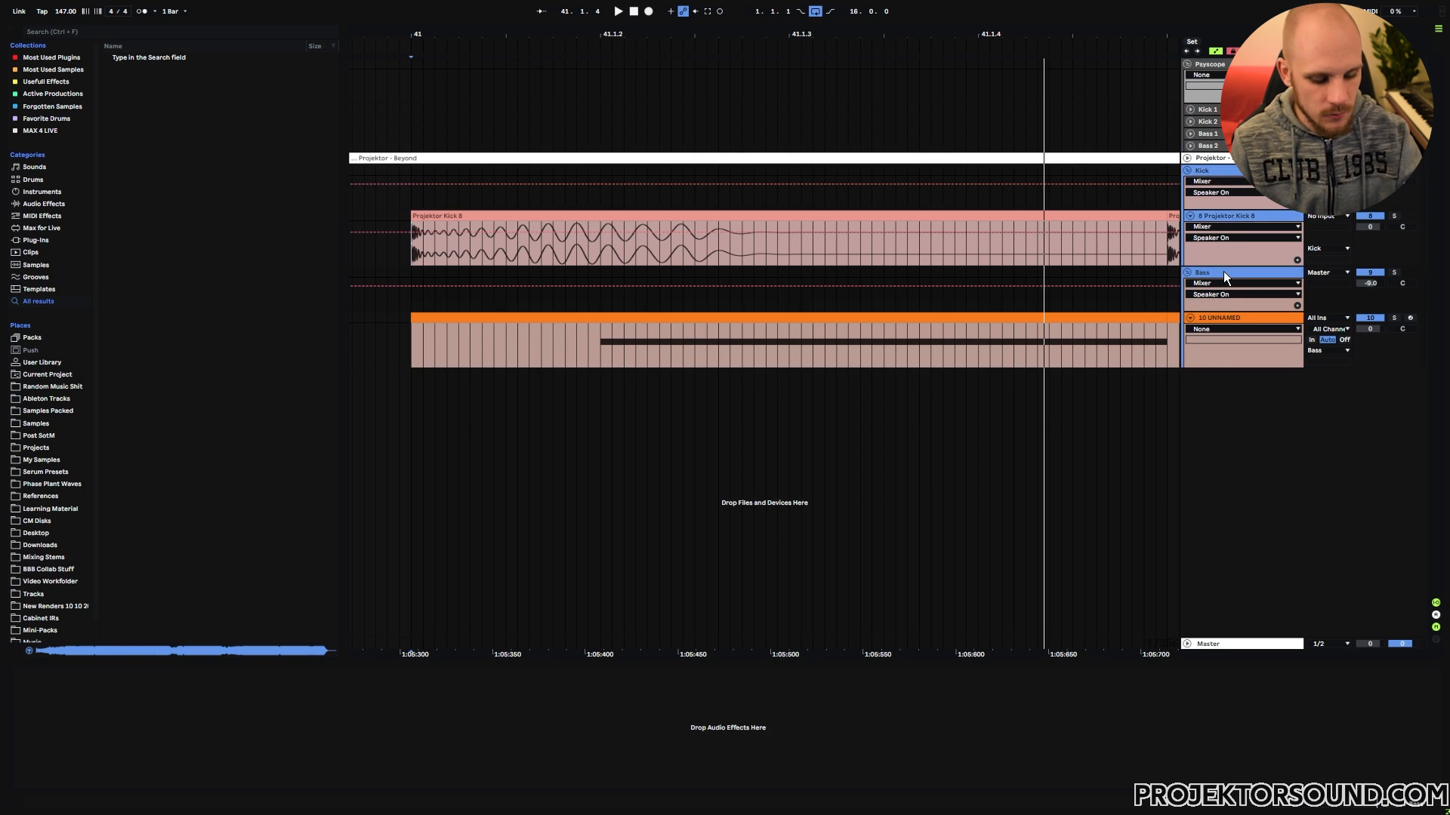
key("ctrl+g")
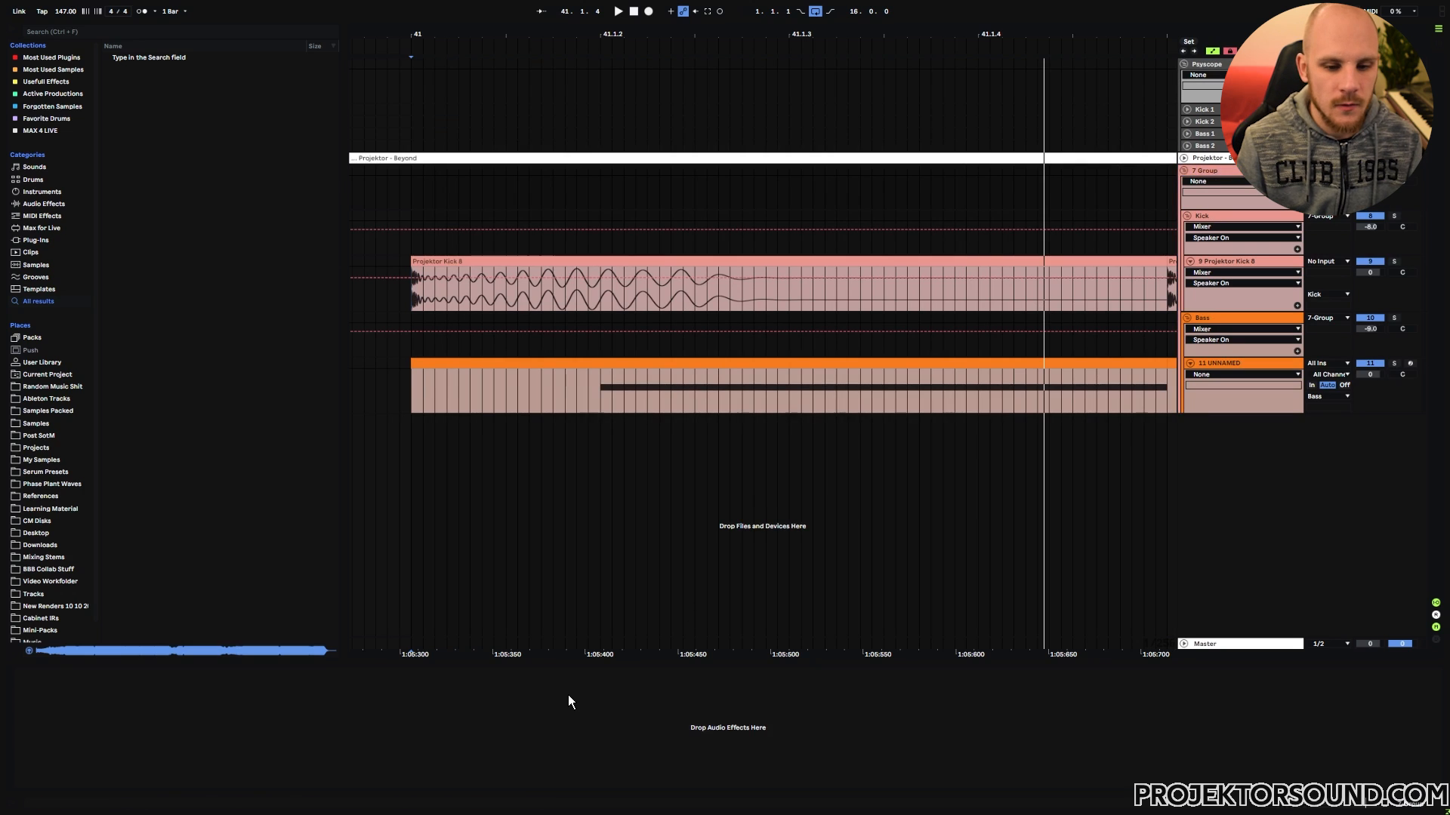
key("ctrl+v")
left_click(31, 673)
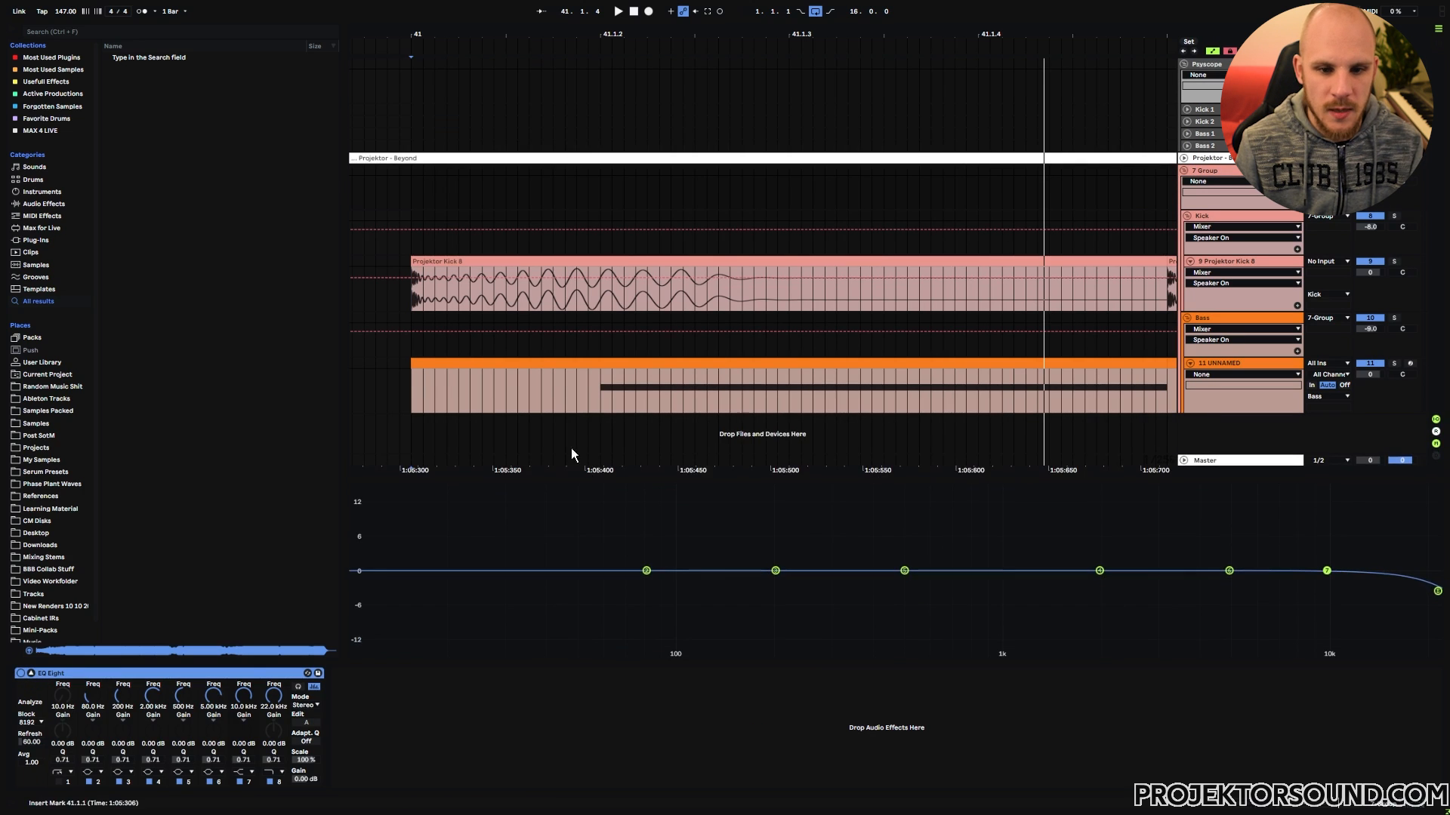
Step: Play the arrangement from the start of bar 41 and enlarge the new group's EQ Eight spectrum view
left_click(411, 388)
key("space")
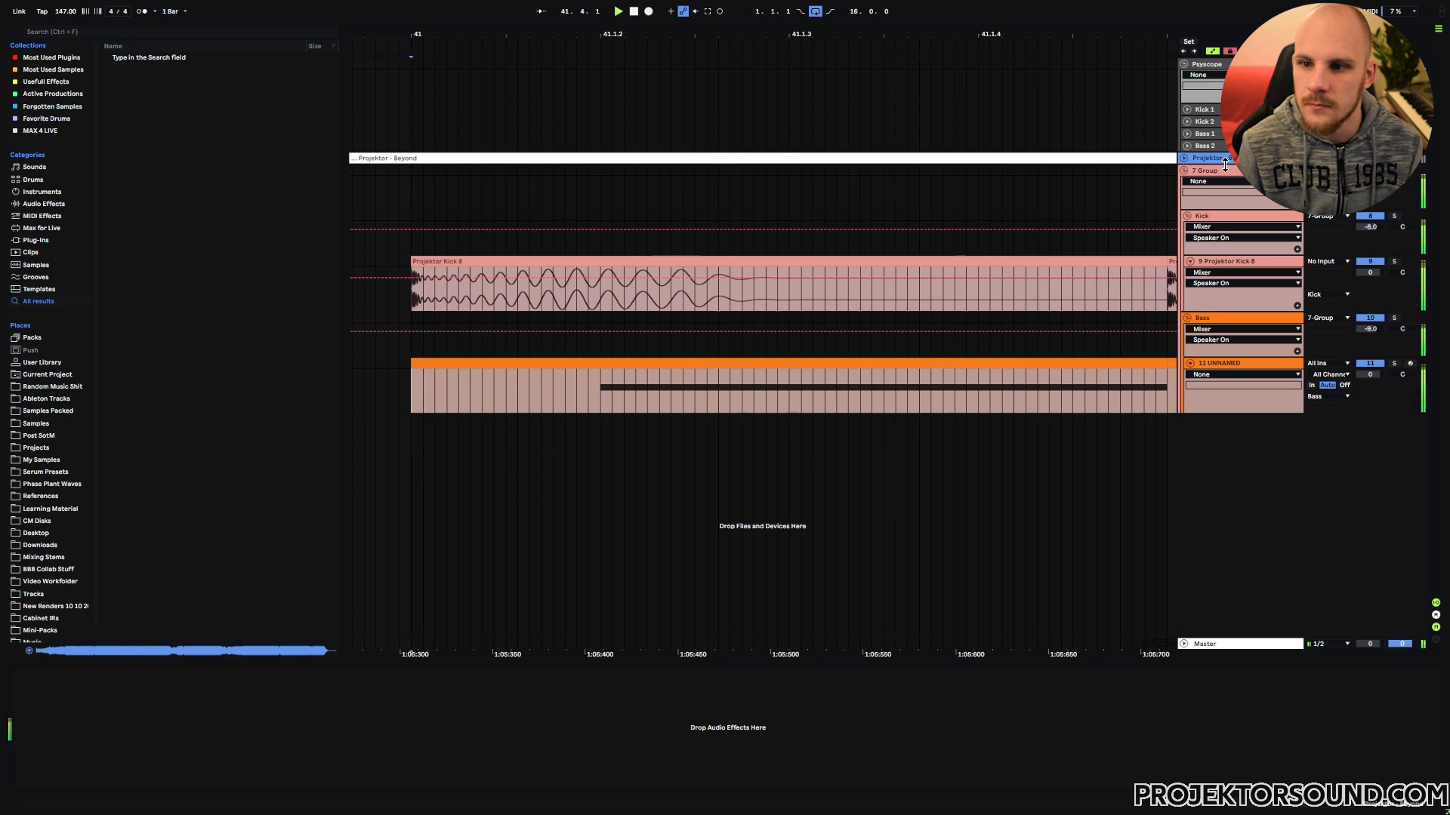
left_click(1211, 174)
left_click_drag(683, 478, 688, 190)
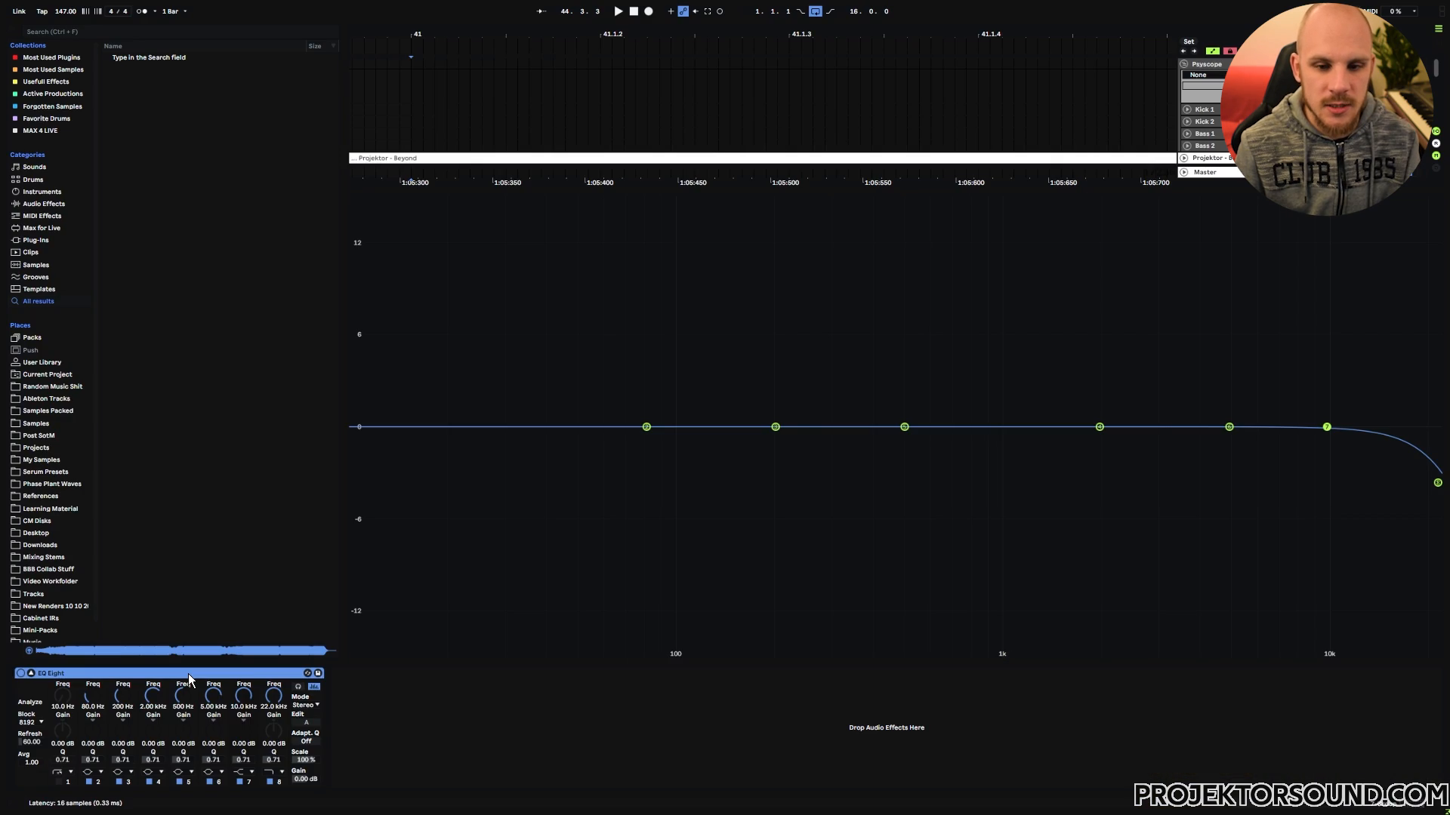
Step: Play the arrangement in separate passes and compare the low-end frequency curves in the enlarged EQ Eight spectrum
key("space")
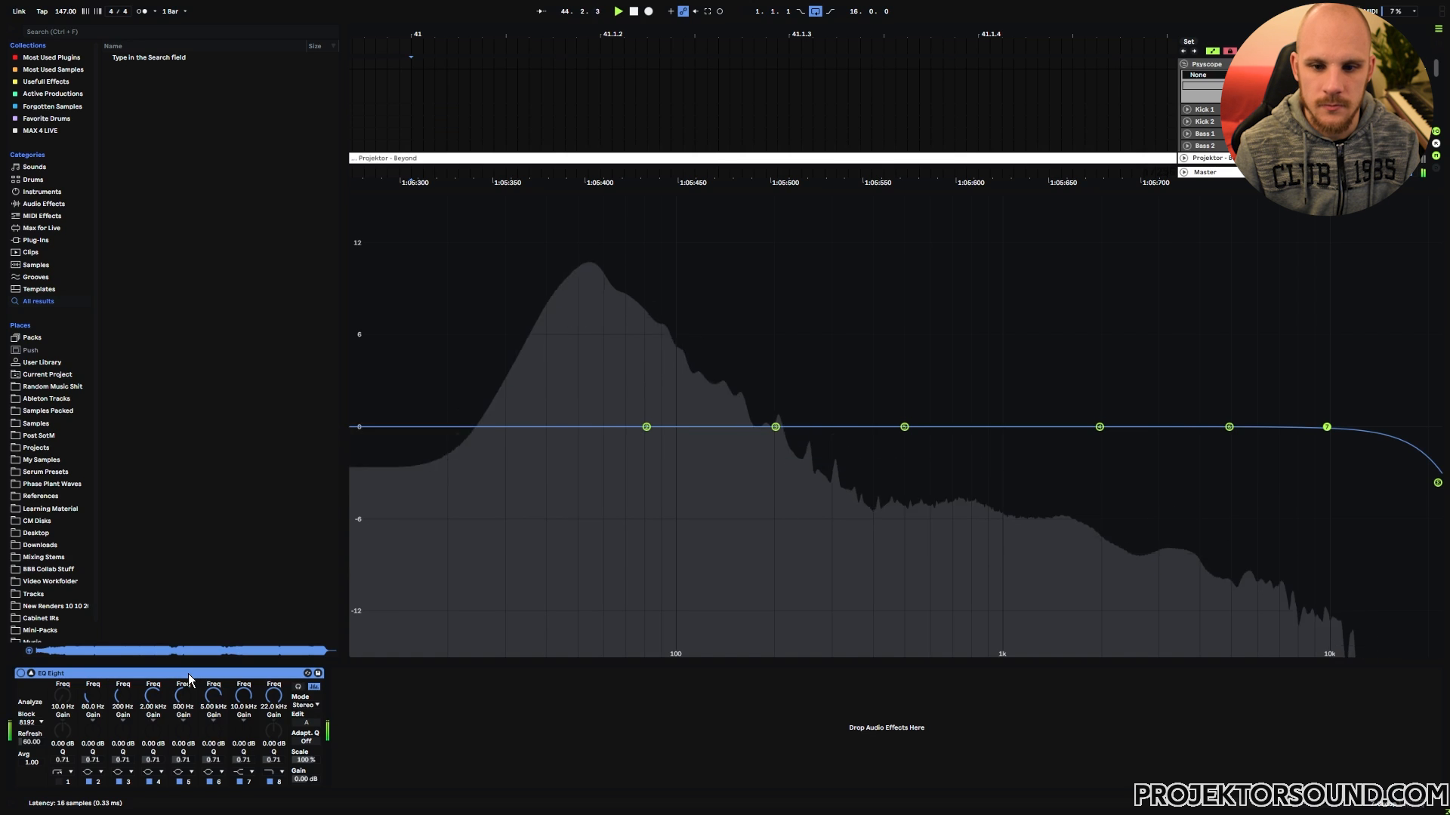
key("space")
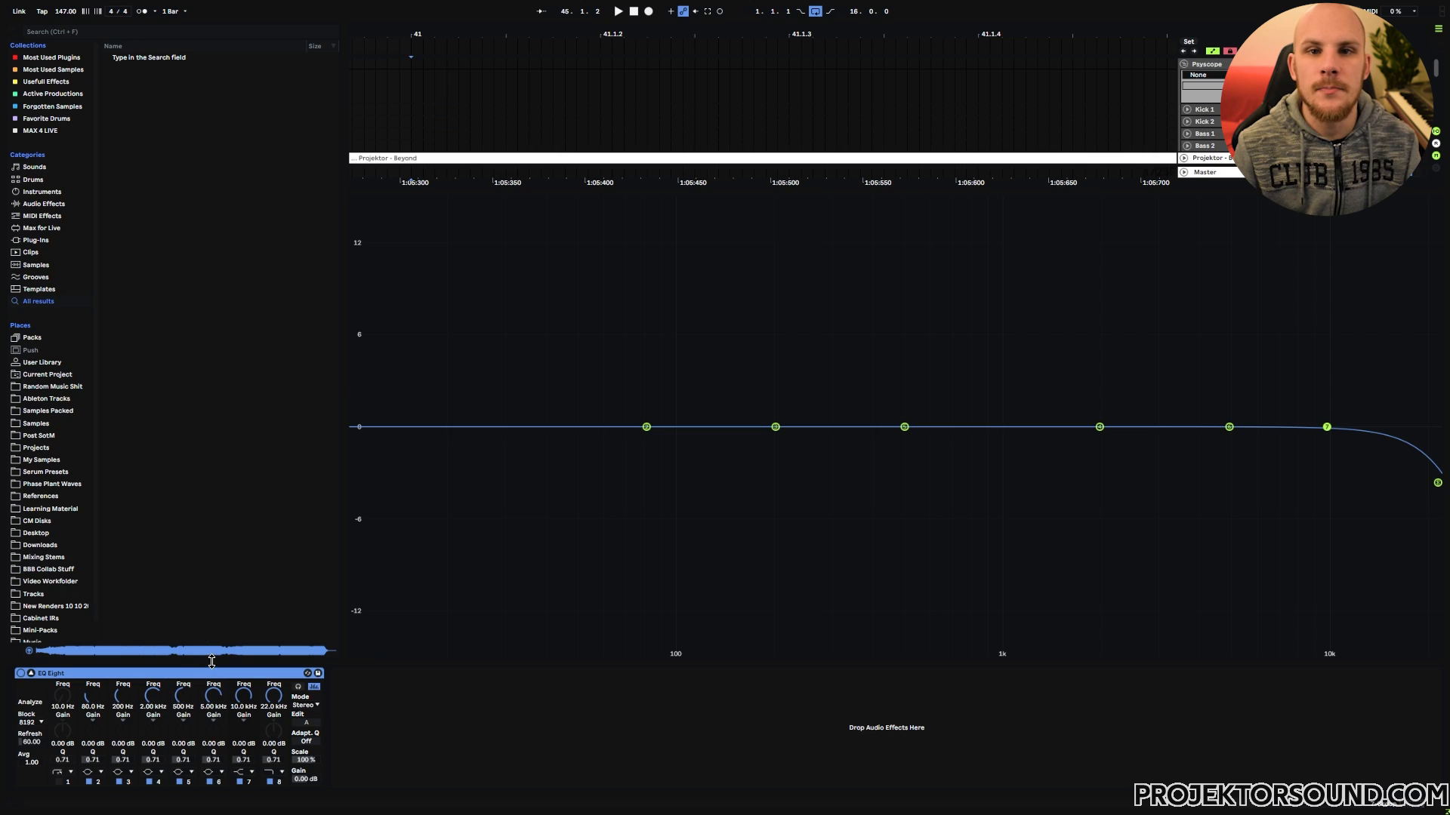
key("space")
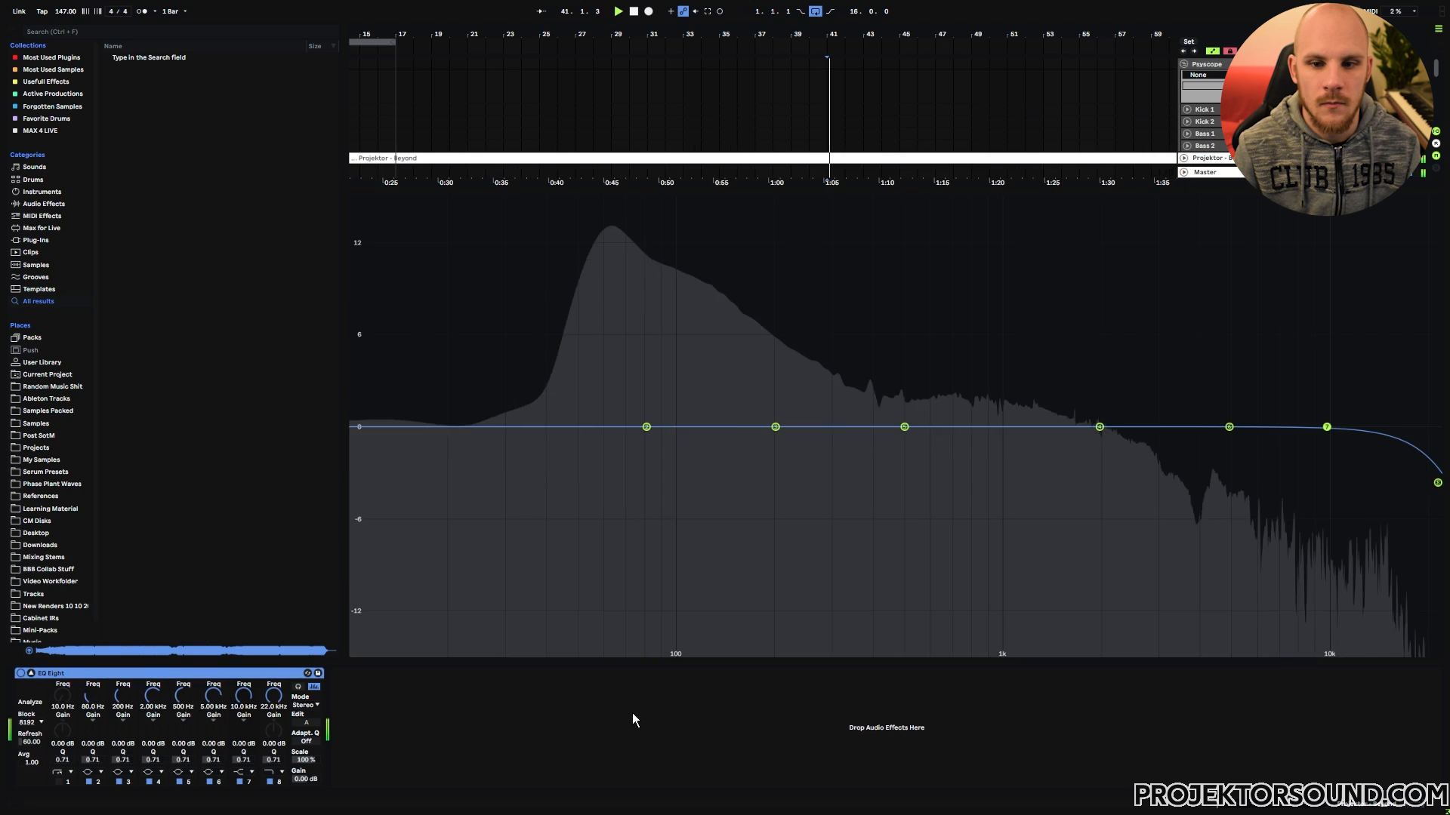